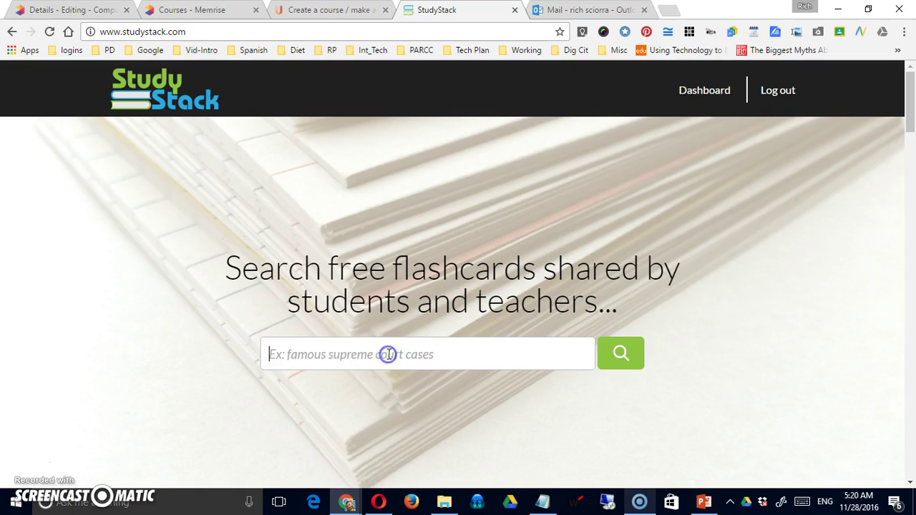
Search the shared flashcards for "html" and look through the listed sets.
{"action": "left_click", "coordinate": [369, 338]}
{"action": "type", "text": "h"}
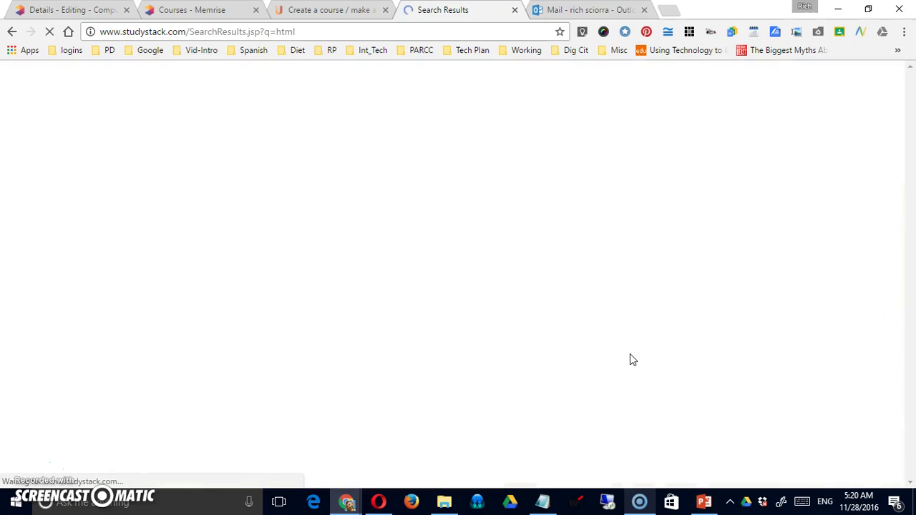
{"action": "scroll", "coordinate": [519, 265], "scroll_direction": "down", "scroll_amount": 4}
{"action": "scroll", "coordinate": [533, 272], "scroll_direction": "up", "scroll_amount": 3}
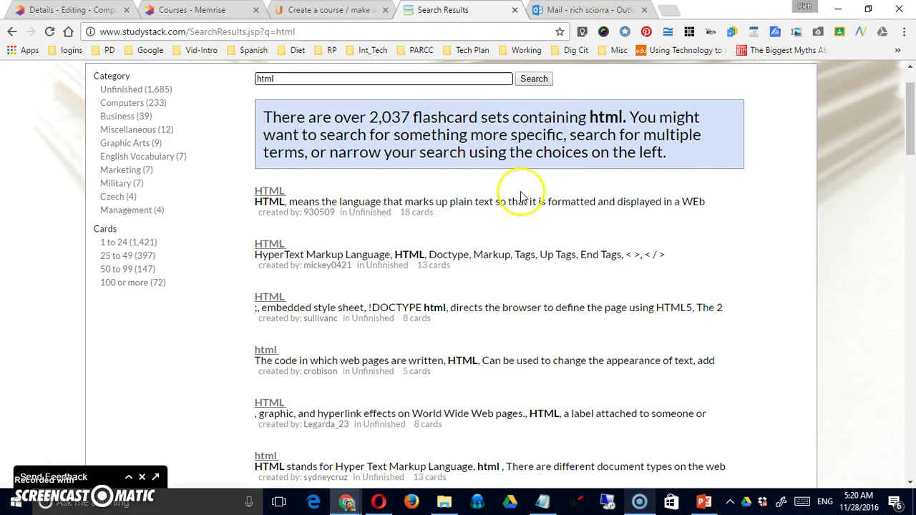
{"action": "scroll", "coordinate": [523, 200], "scroll_direction": "down", "scroll_amount": 8}
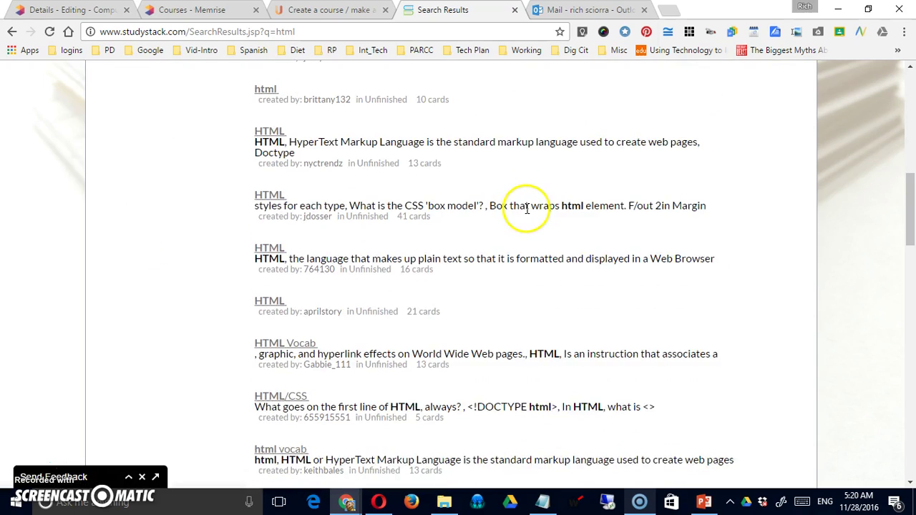
{"action": "scroll", "coordinate": [527, 208], "scroll_direction": "down", "scroll_amount": 5}
{"action": "scroll", "coordinate": [527, 210], "scroll_direction": "up", "scroll_amount": 5}
{"action": "scroll", "coordinate": [528, 208], "scroll_direction": "up", "scroll_amount": 9}
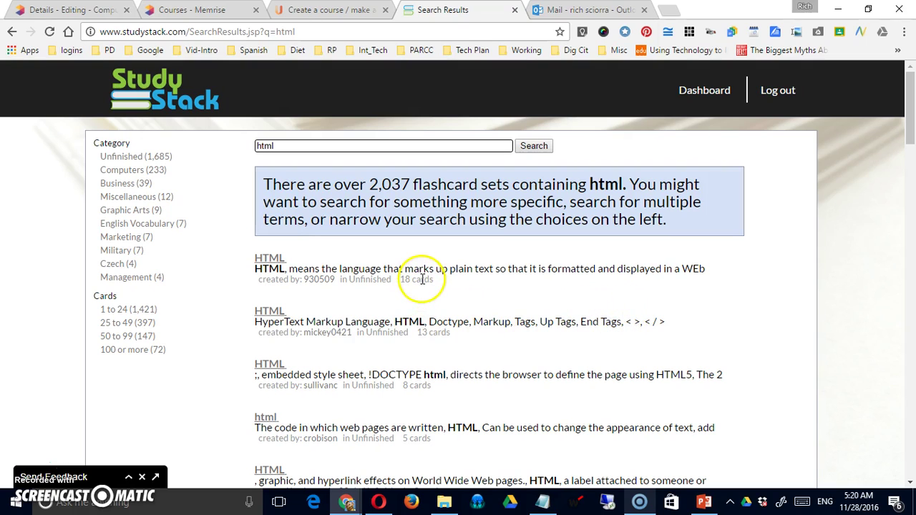
Open the 21-card HTML flashcard set from the search results.
{"action": "scroll", "coordinate": [487, 340], "scroll_direction": "down", "scroll_amount": 1}
{"action": "scroll", "coordinate": [486, 341], "scroll_direction": "down", "scroll_amount": 1}
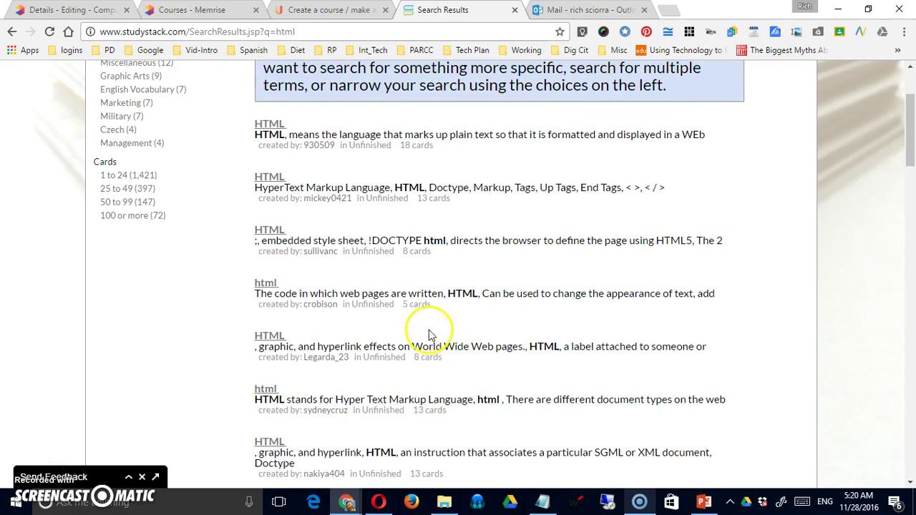
{"action": "scroll", "coordinate": [475, 327], "scroll_direction": "down", "scroll_amount": 3}
{"action": "scroll", "coordinate": [481, 332], "scroll_direction": "down", "scroll_amount": 4}
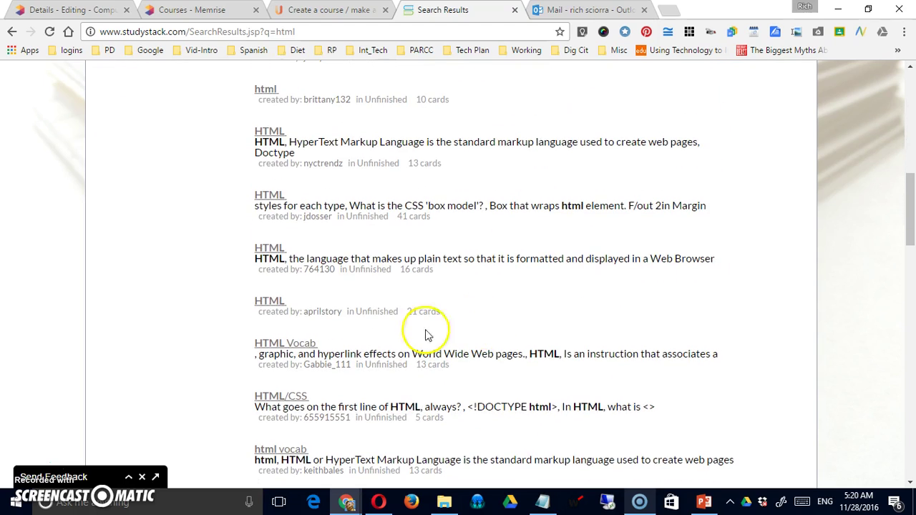
{"action": "left_click", "coordinate": [272, 303]}
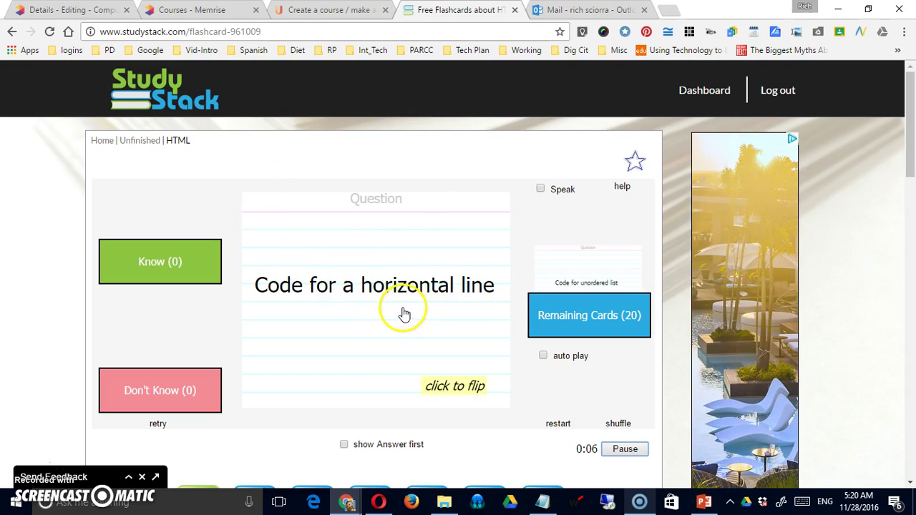
Flip the "Code for a horizontal line" card back and forth between question and answer.
{"action": "left_click", "coordinate": [458, 386]}
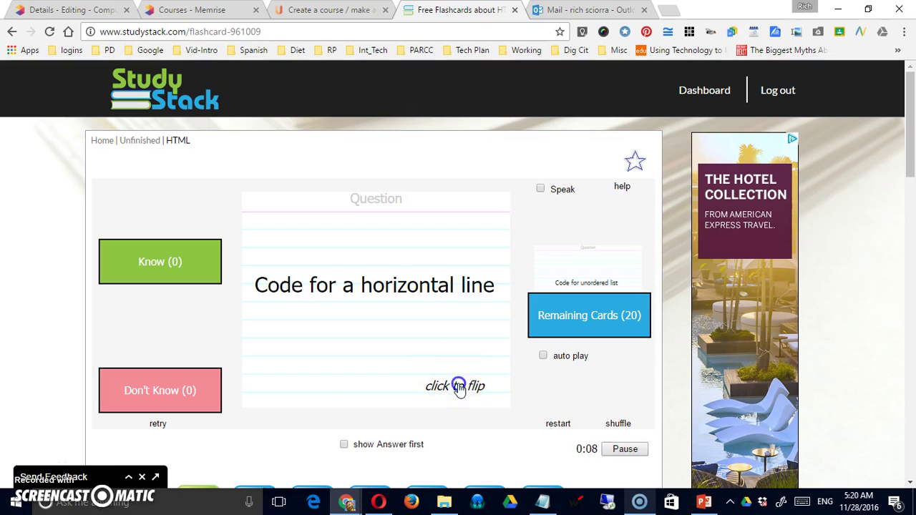
{"action": "left_click", "coordinate": [404, 315]}
{"action": "left_click", "coordinate": [404, 314]}
{"action": "left_click", "coordinate": [404, 315]}
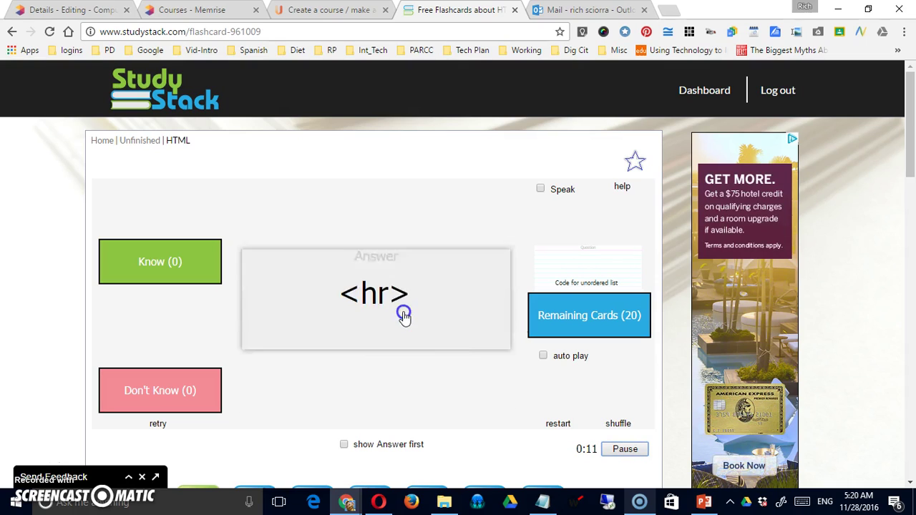
{"action": "left_click", "coordinate": [404, 315]}
Advance to the "Code for unordered list" card and flip it between question and answer.
{"action": "left_click", "coordinate": [595, 319]}
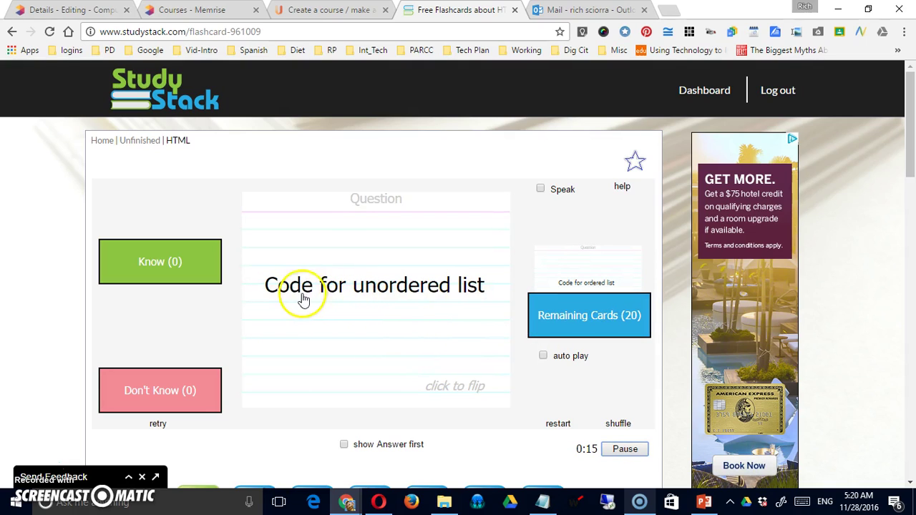
{"action": "left_click", "coordinate": [408, 302]}
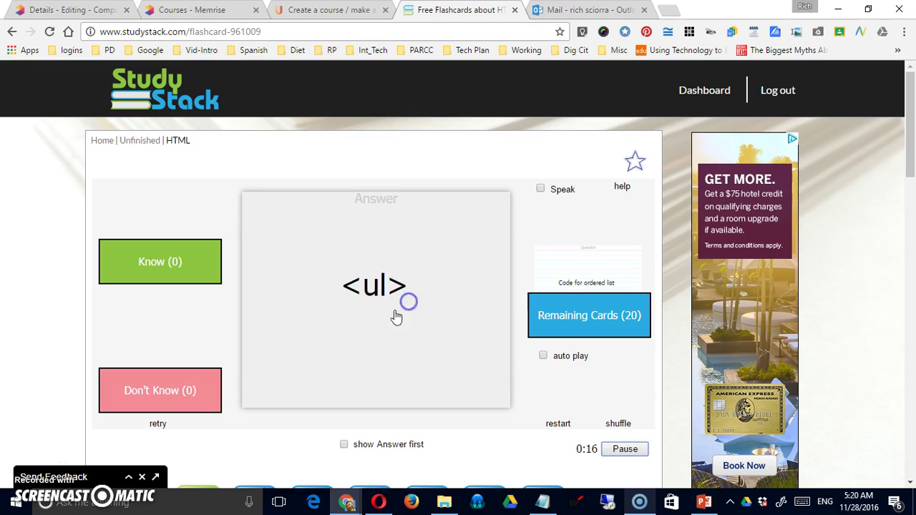
{"action": "left_click", "coordinate": [399, 305]}
{"action": "left_click", "coordinate": [403, 307]}
{"action": "left_click", "coordinate": [405, 309]}
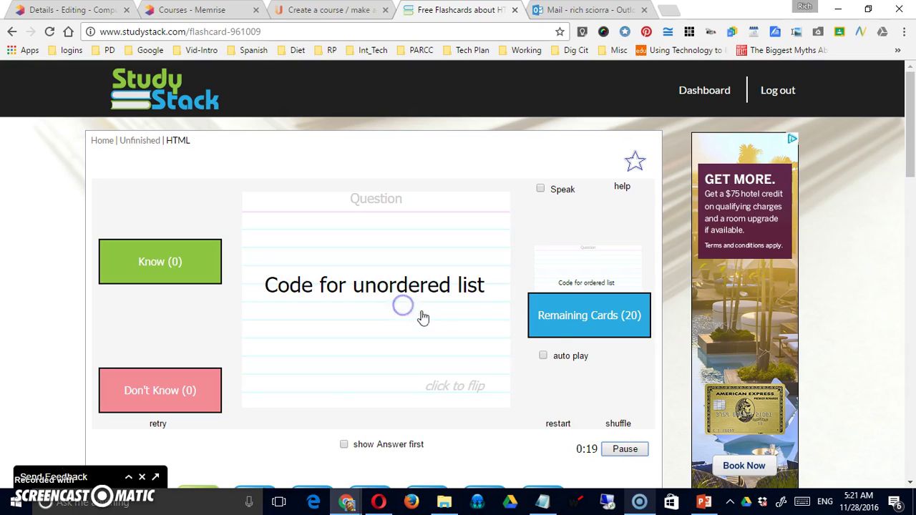
Turn on auto play for the flashcards and restart the set from the first card.
{"action": "left_click", "coordinate": [544, 357]}
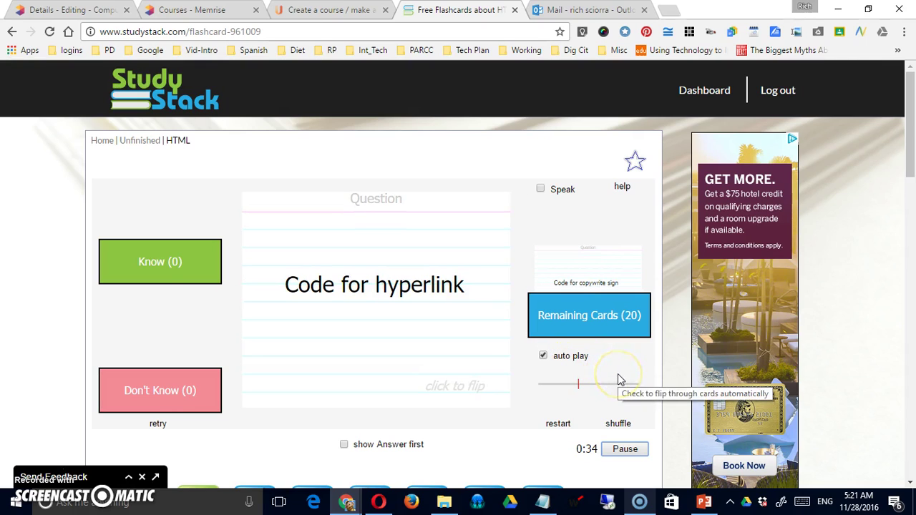
{"action": "scroll", "coordinate": [618, 373], "scroll_direction": "down", "scroll_amount": 1}
{"action": "scroll", "coordinate": [618, 374], "scroll_direction": "down", "scroll_amount": 1}
{"action": "left_click", "coordinate": [618, 358]}
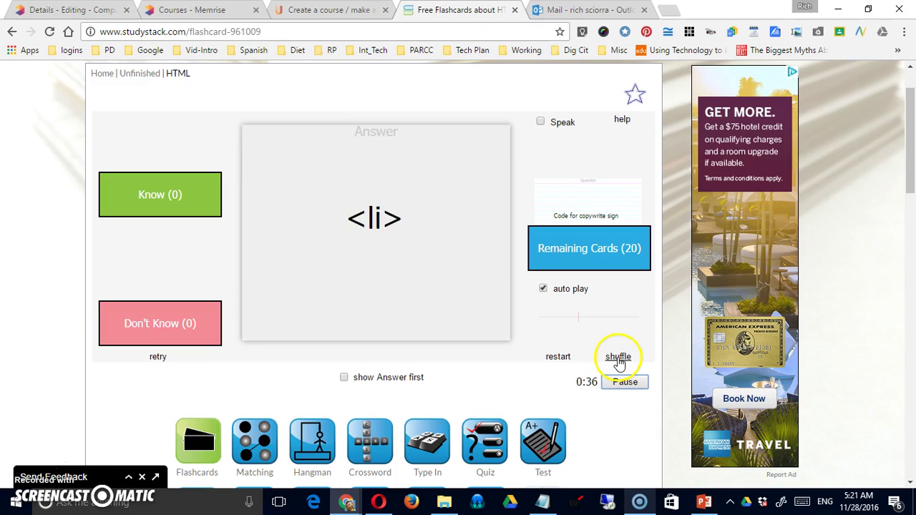
{"action": "left_click", "coordinate": [562, 364]}
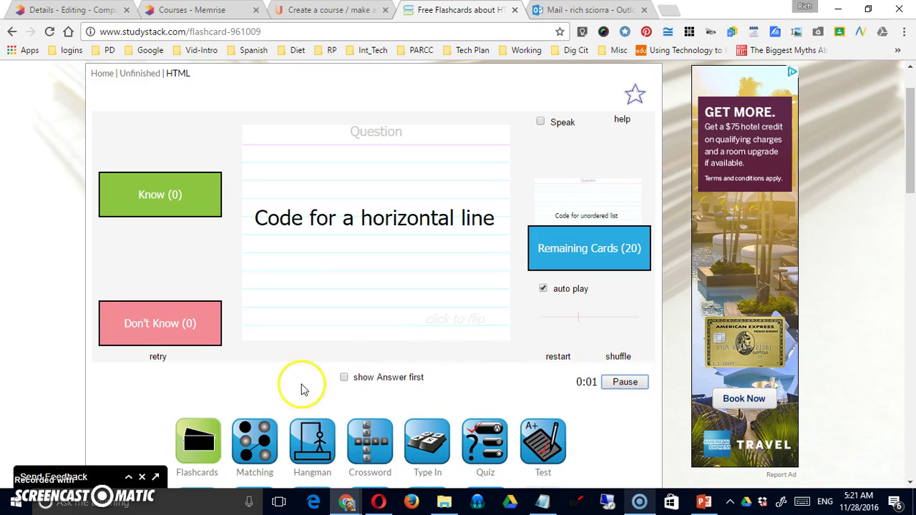
Set the flashcards to show the answer first and flip the <hr> card to try it.
{"action": "left_click", "coordinate": [345, 377]}
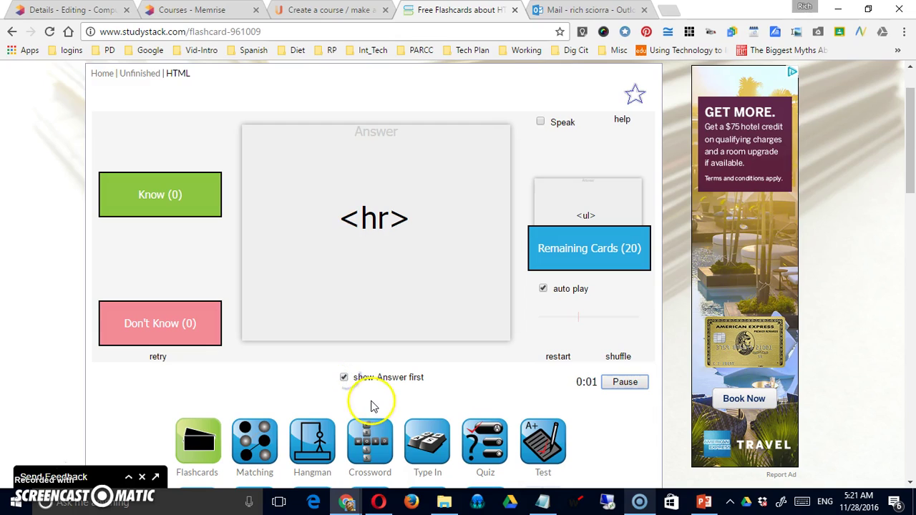
{"action": "left_click", "coordinate": [390, 242]}
{"action": "left_click", "coordinate": [379, 272]}
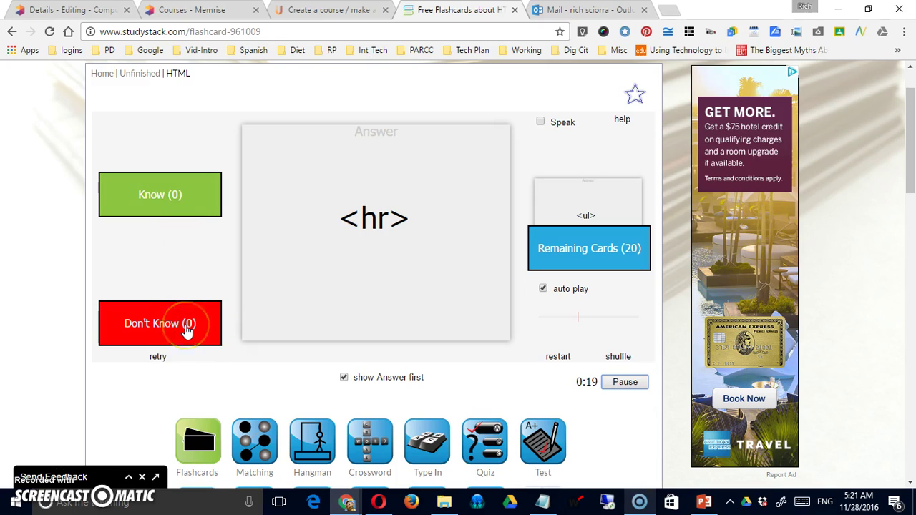
{"action": "scroll", "coordinate": [370, 252], "scroll_direction": "down", "scroll_amount": 2}
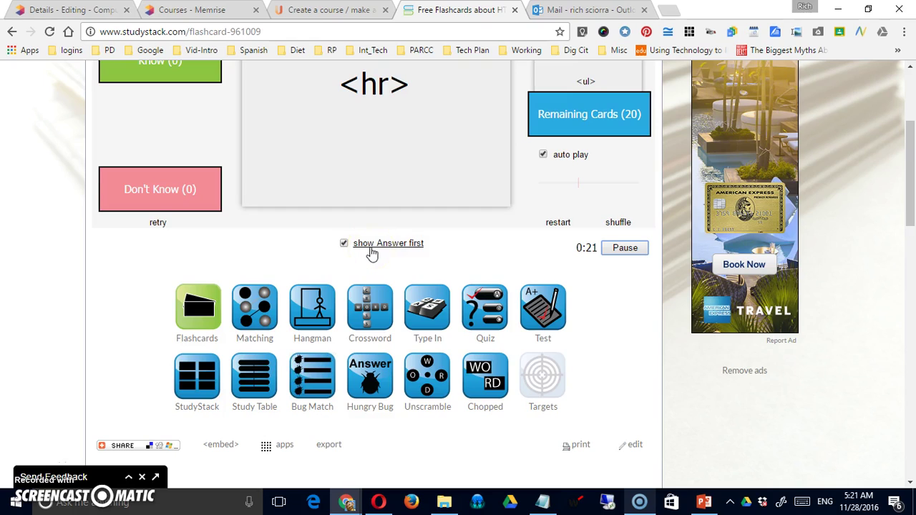
{"action": "scroll", "coordinate": [371, 252], "scroll_direction": "up", "scroll_amount": 2}
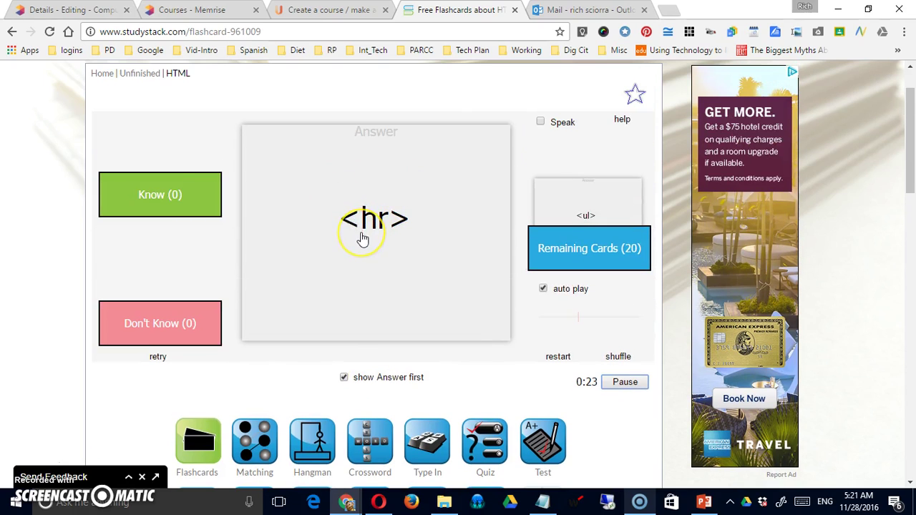
Try the star for the HTML set, and switch the Speak option on and back off.
{"action": "left_click", "coordinate": [635, 94]}
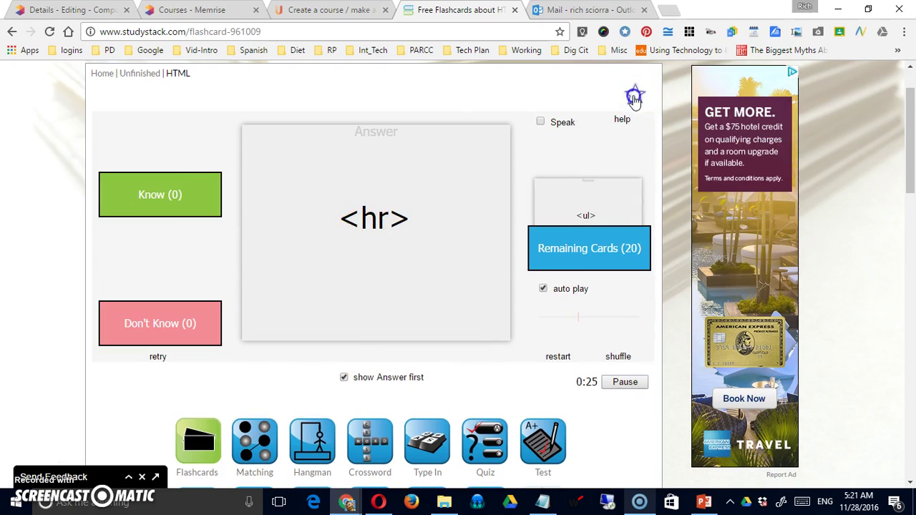
{"action": "left_click", "coordinate": [635, 94]}
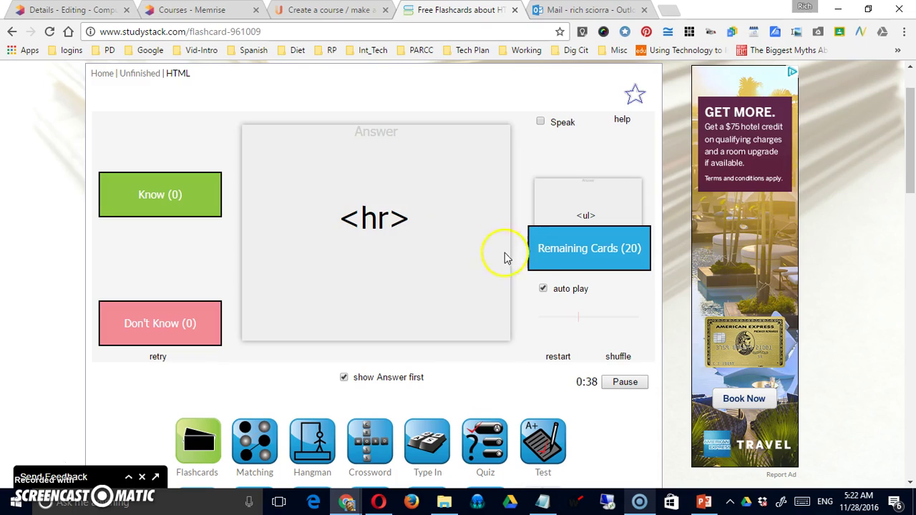
{"action": "left_click", "coordinate": [541, 122]}
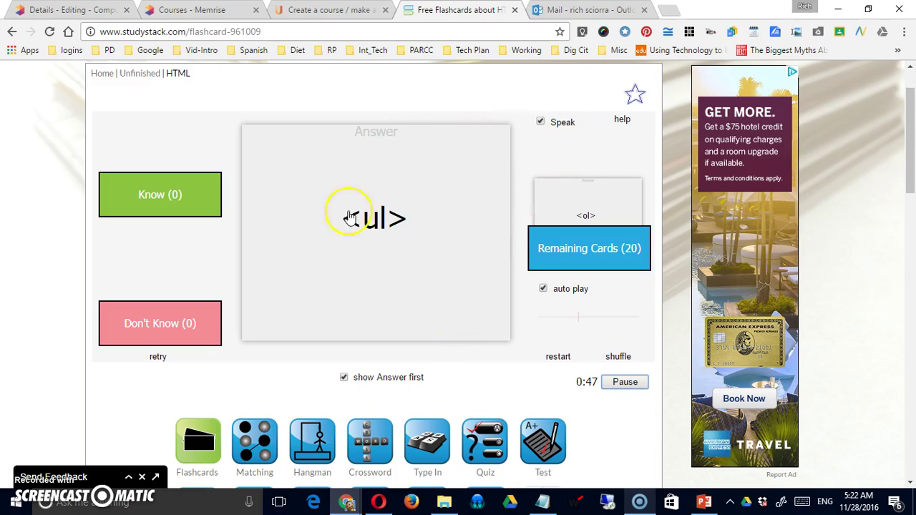
{"action": "left_click", "coordinate": [542, 123]}
Open the Matching activity and pair <BODY BACKGROUND="image.gif"> with "Code for Changing Background Image" and ® with "Code for ®".
{"action": "scroll", "coordinate": [538, 194], "scroll_direction": "down", "scroll_amount": 2}
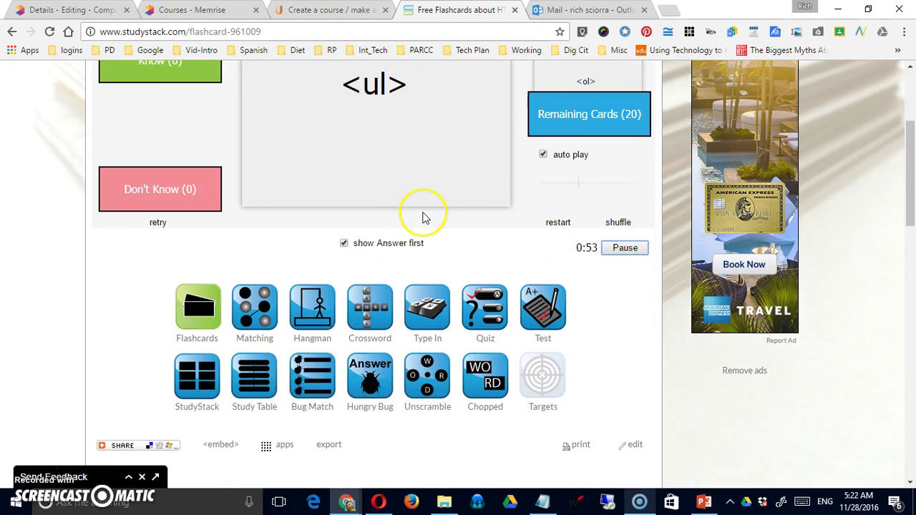
{"action": "left_click", "coordinate": [257, 315]}
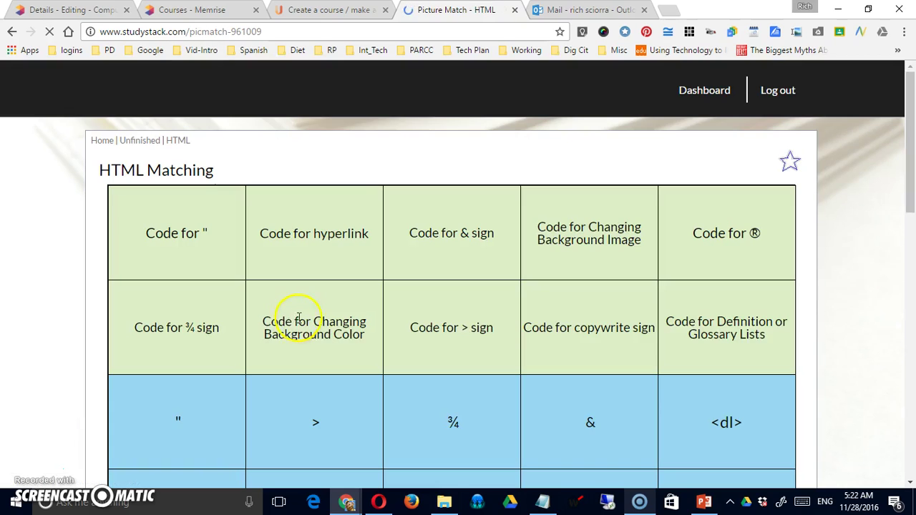
{"action": "scroll", "coordinate": [301, 318], "scroll_direction": "down", "scroll_amount": 3}
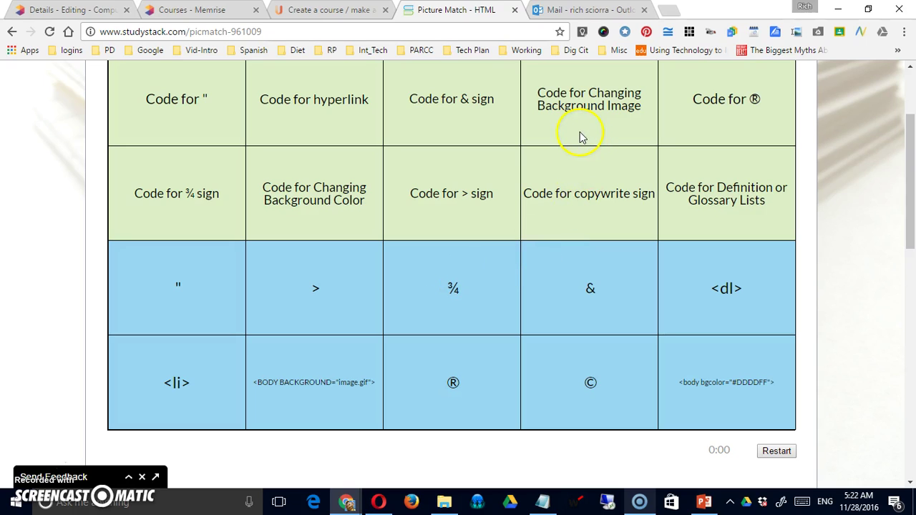
{"action": "left_click", "coordinate": [306, 393]}
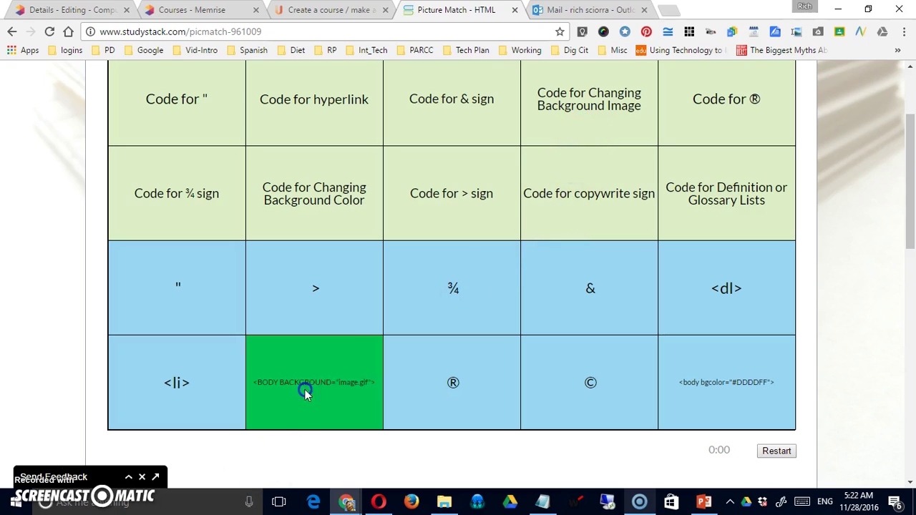
{"action": "left_click", "coordinate": [588, 106]}
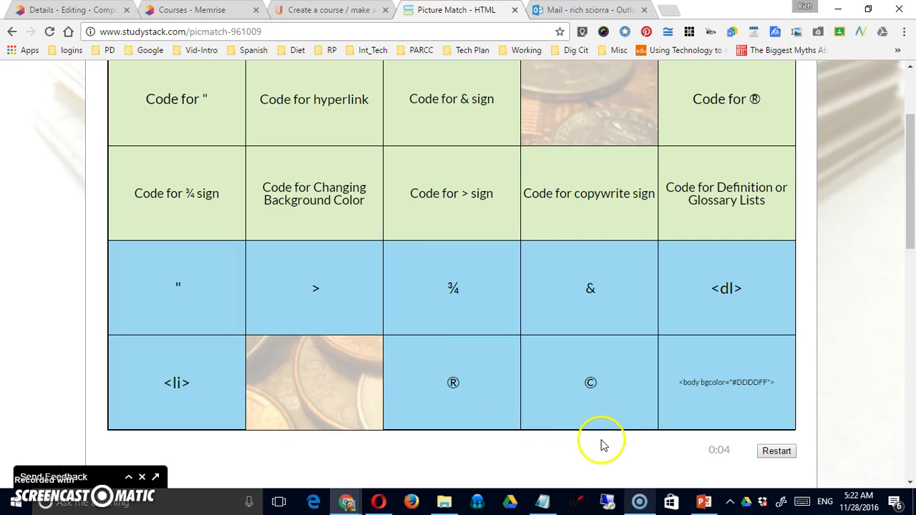
{"action": "left_click", "coordinate": [748, 100]}
{"action": "left_click", "coordinate": [476, 387]}
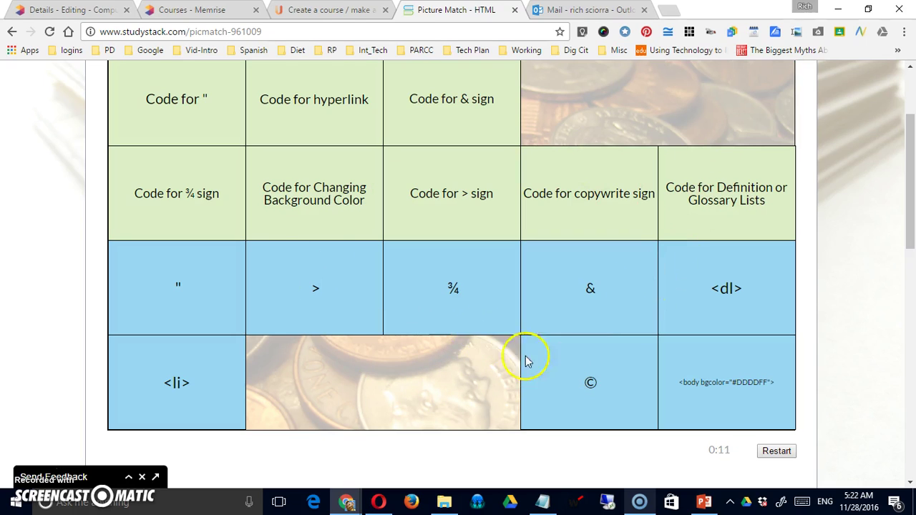
Open the Hangman activity for the HTML set, followed by its Crossword activity.
{"action": "scroll", "coordinate": [773, 475], "scroll_direction": "up", "scroll_amount": 1}
{"action": "scroll", "coordinate": [776, 469], "scroll_direction": "down", "scroll_amount": 1}
{"action": "scroll", "coordinate": [193, 323], "scroll_direction": "up", "scroll_amount": 3}
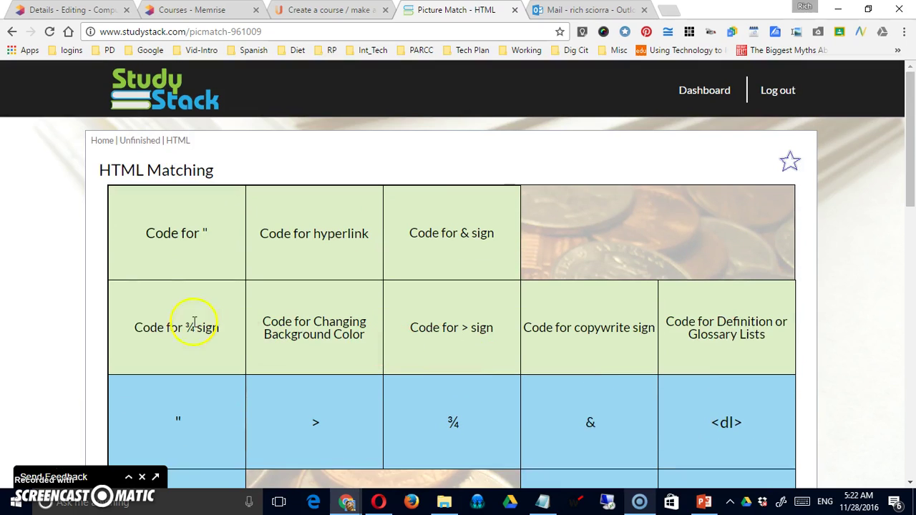
{"action": "scroll", "coordinate": [644, 409], "scroll_direction": "down", "scroll_amount": 5}
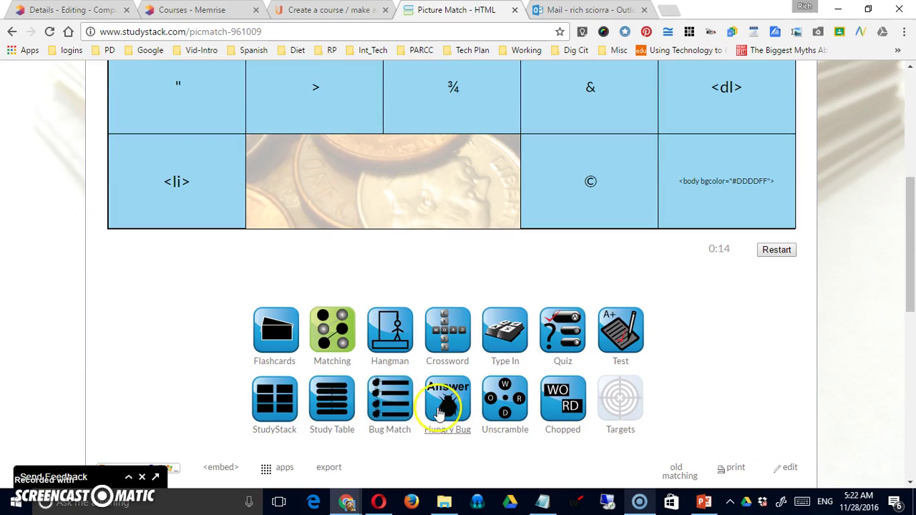
{"action": "scroll", "coordinate": [433, 386], "scroll_direction": "down", "scroll_amount": 1}
{"action": "left_click", "coordinate": [386, 283]}
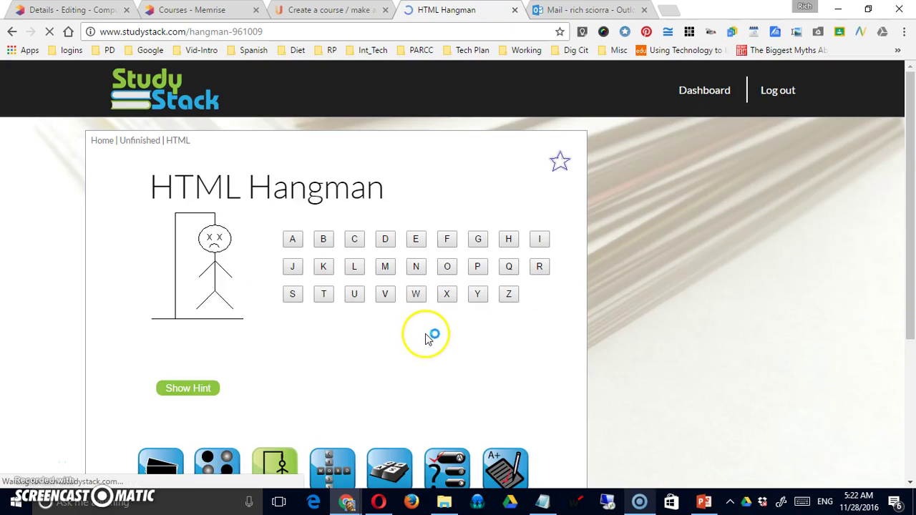
{"action": "scroll", "coordinate": [429, 336], "scroll_direction": "down", "scroll_amount": 4}
{"action": "left_click", "coordinate": [319, 219]}
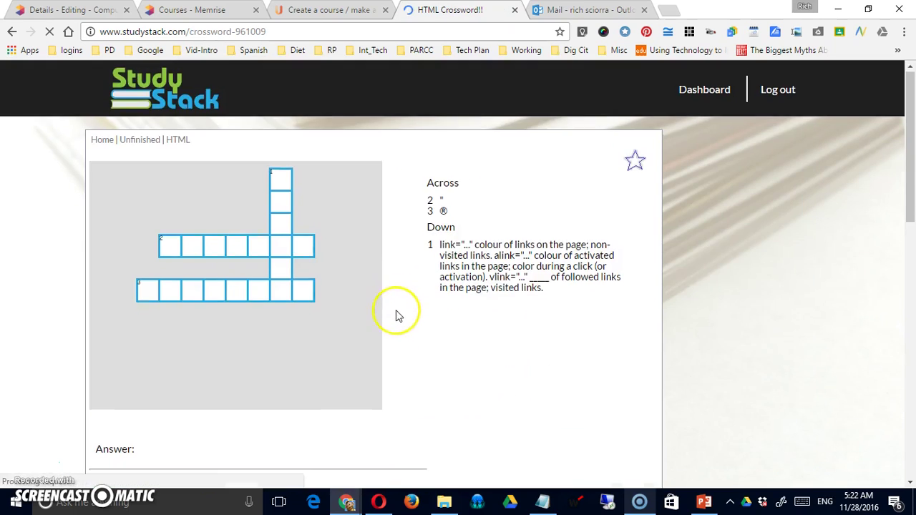
Open the Type In activity and look over its fill-in-the-blank questions.
{"action": "scroll", "coordinate": [399, 315], "scroll_direction": "down", "scroll_amount": 5}
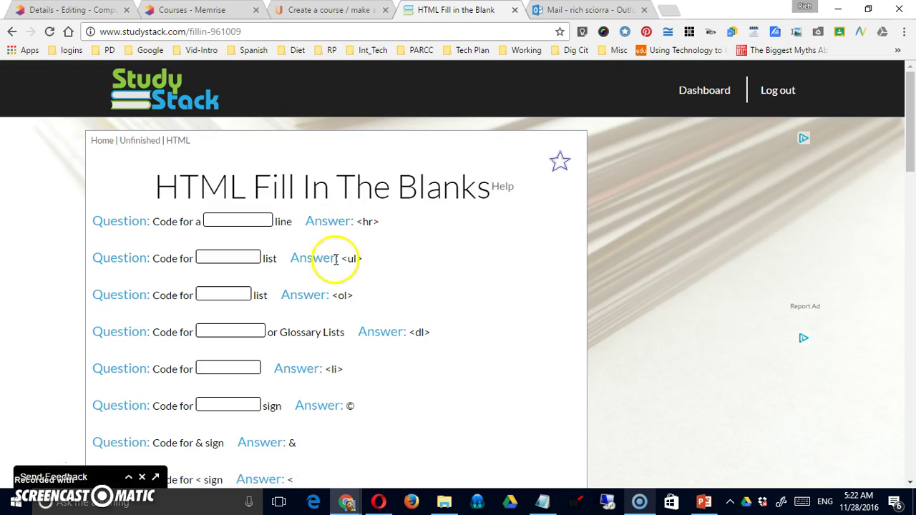
{"action": "scroll", "coordinate": [336, 265], "scroll_direction": "down", "scroll_amount": 3}
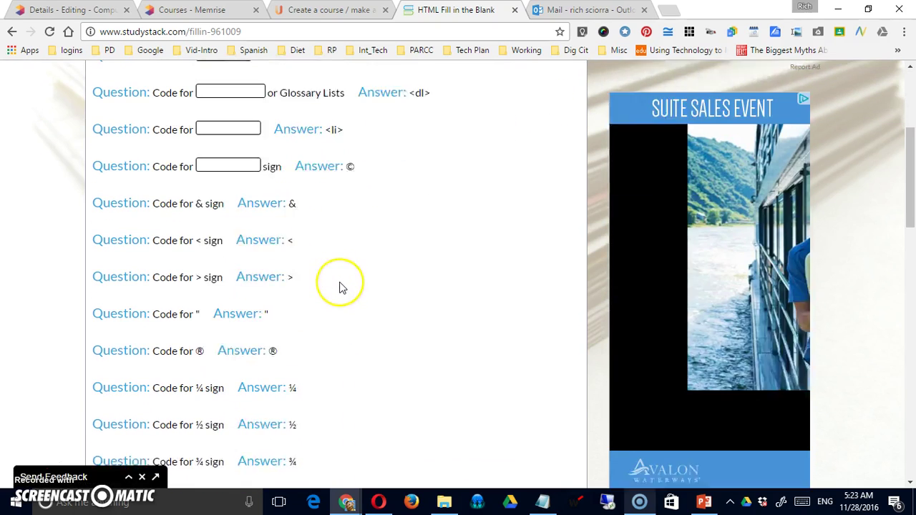
{"action": "scroll", "coordinate": [341, 286], "scroll_direction": "up", "scroll_amount": 3}
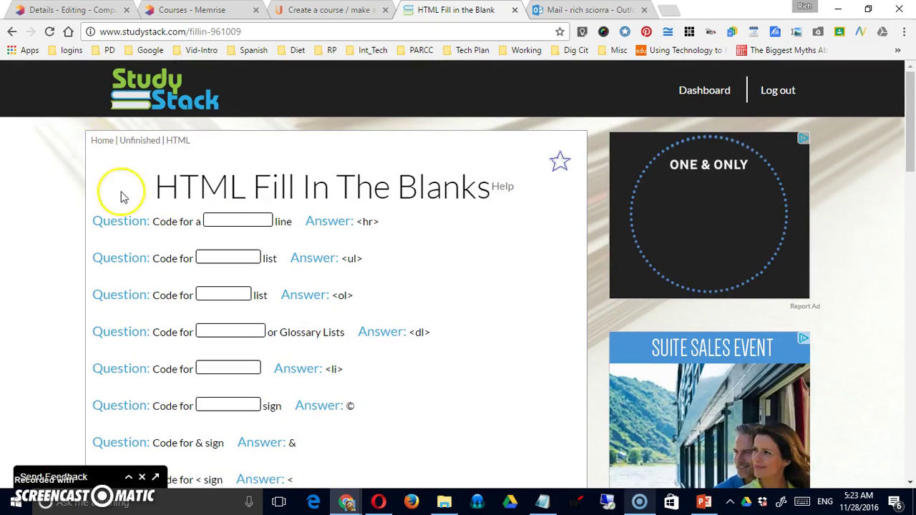
Look over the rest of the Type In page and its activity choices, and open the dashboard's stack list.
{"action": "scroll", "coordinate": [315, 334], "scroll_direction": "down", "scroll_amount": 12}
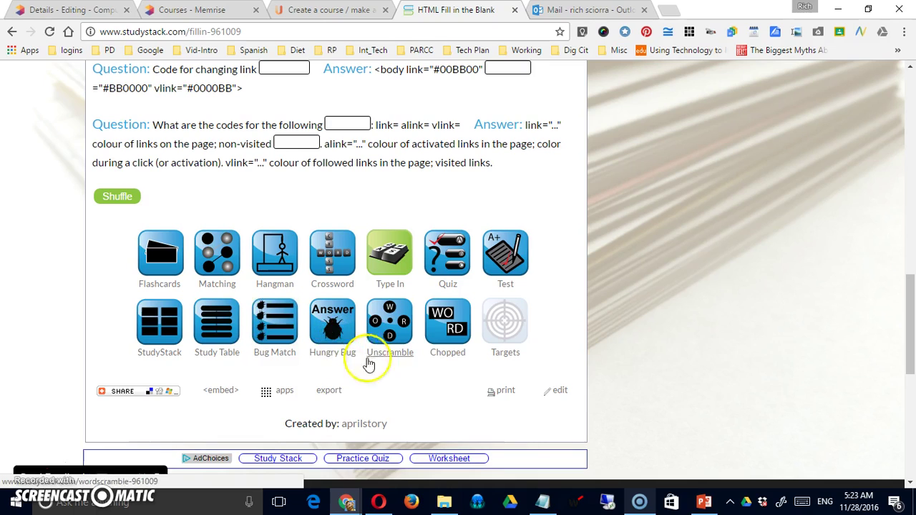
{"action": "scroll", "coordinate": [312, 348], "scroll_direction": "up", "scroll_amount": 12}
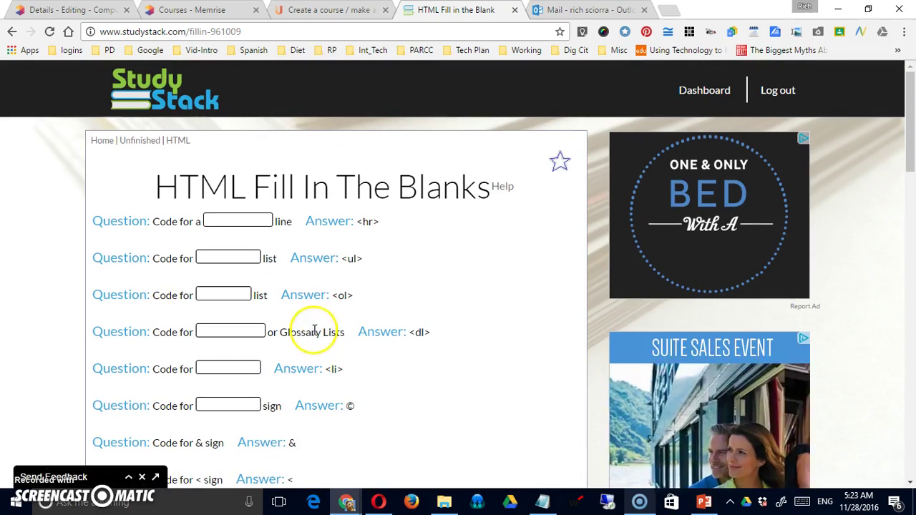
{"action": "left_click", "coordinate": [703, 93]}
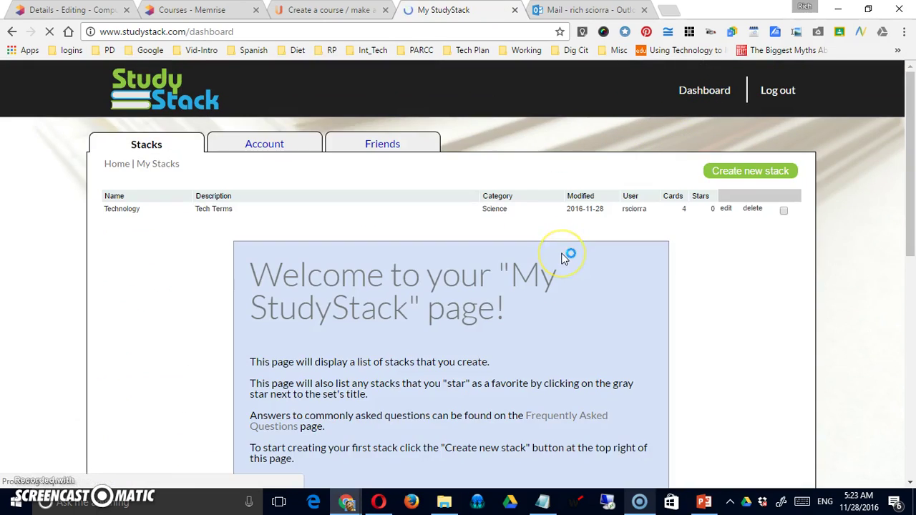
{"action": "scroll", "coordinate": [442, 304], "scroll_direction": "down", "scroll_amount": 1}
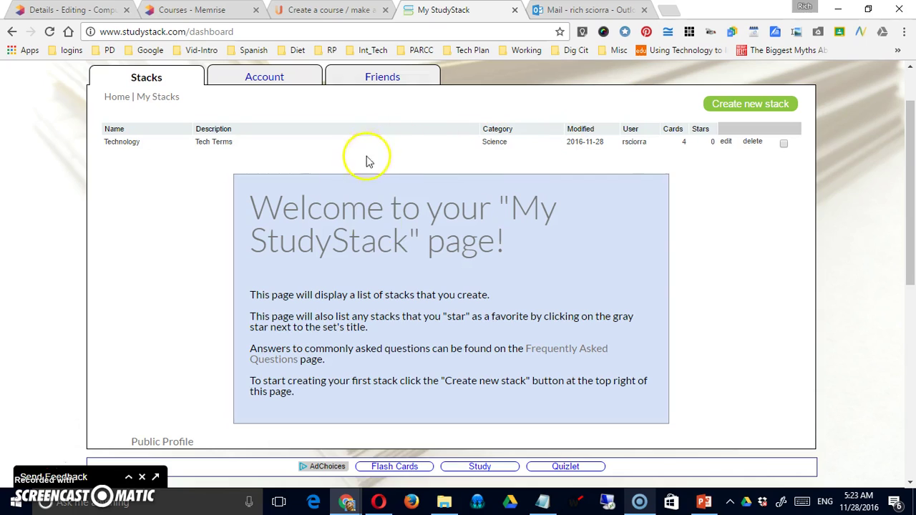
Start a new stack named "Technology Terms" with description "Basic Tech Terms", custom side labels, and editing by others disallowed.
{"action": "left_click", "coordinate": [733, 104]}
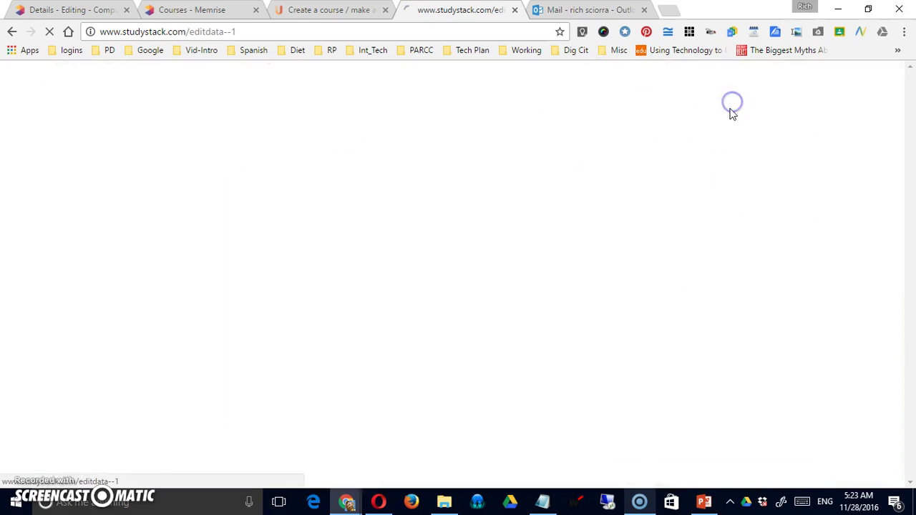
{"action": "left_click", "coordinate": [243, 188]}
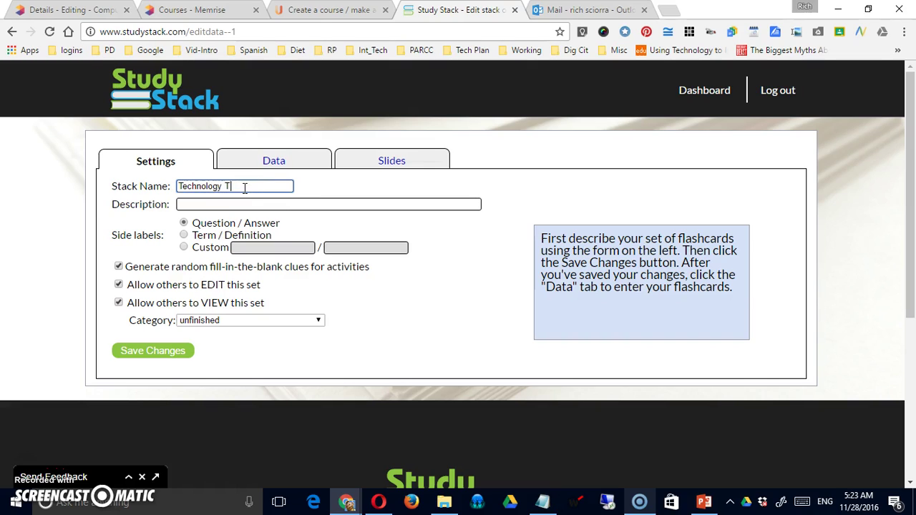
{"action": "key", "text": "Tab"}
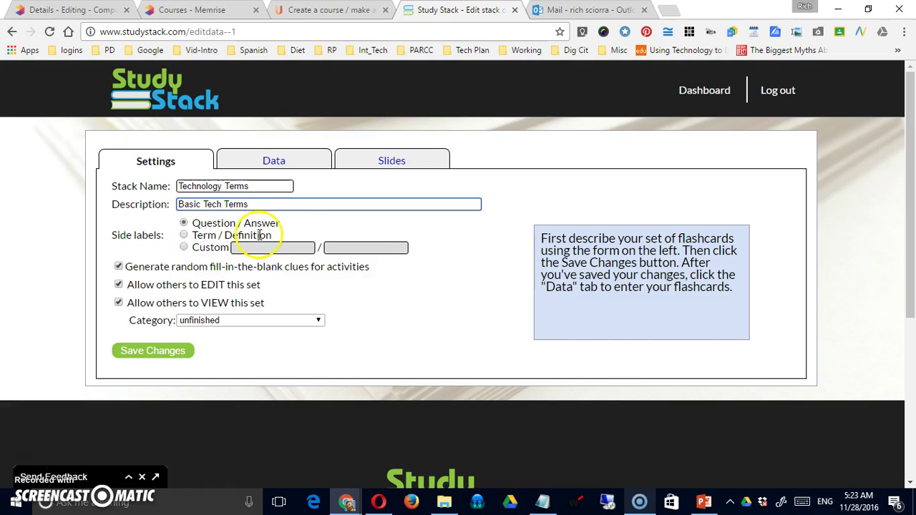
{"action": "left_click", "coordinate": [184, 249]}
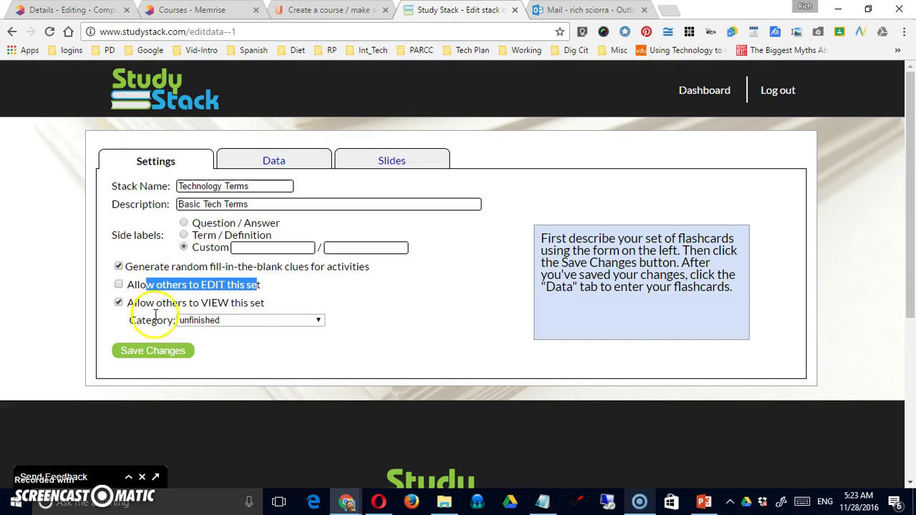
{"action": "left_click", "coordinate": [256, 318]}
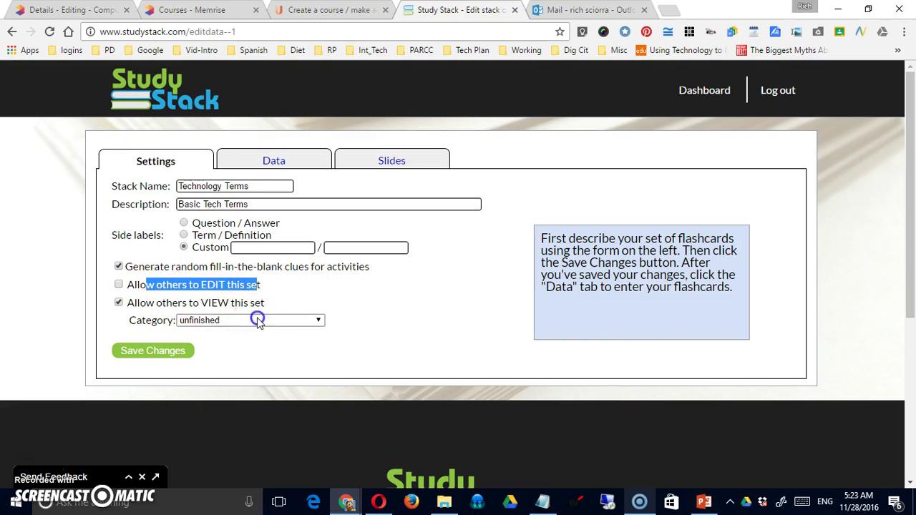
{"action": "left_click", "coordinate": [318, 305]}
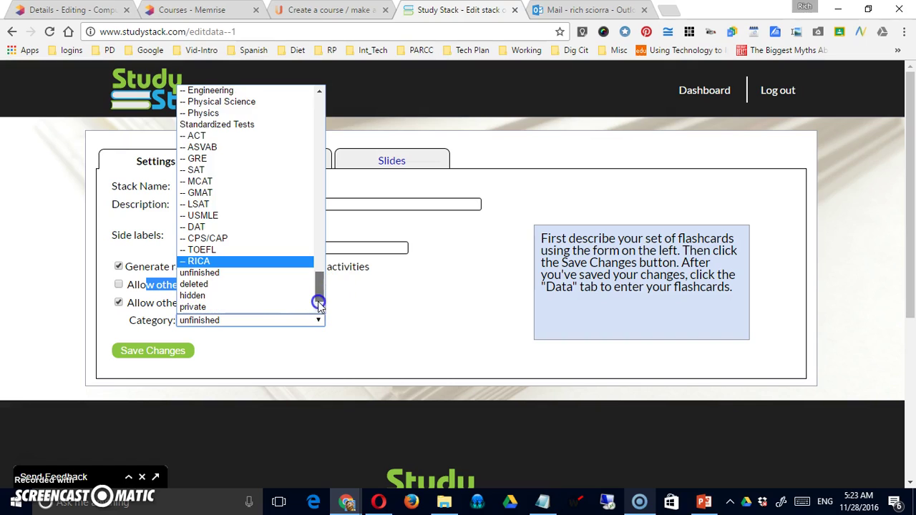
{"action": "mouse_move", "coordinate": [319, 295]}
{"action": "left_mouse_down"}
{"action": "mouse_move", "coordinate": [328, 101]}
{"action": "mouse_move", "coordinate": [342, 196]}
{"action": "left_mouse_up"}
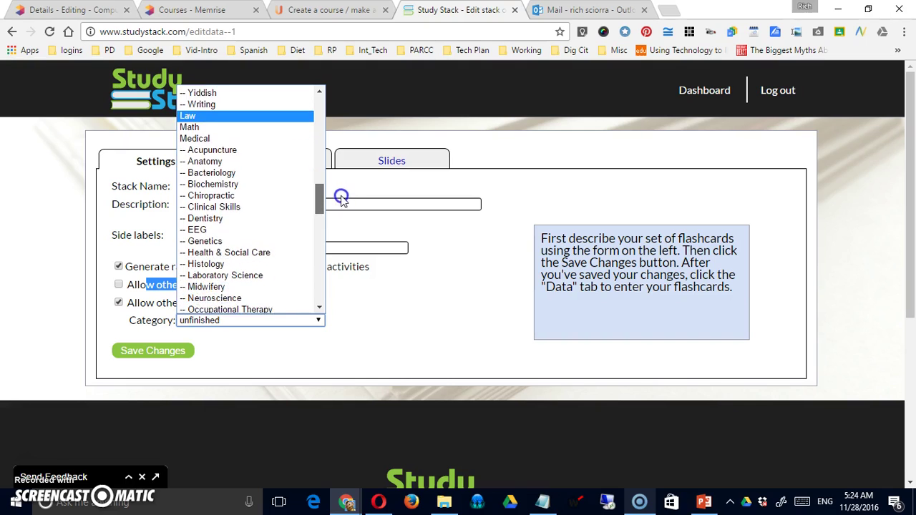
{"action": "left_click", "coordinate": [250, 138]}
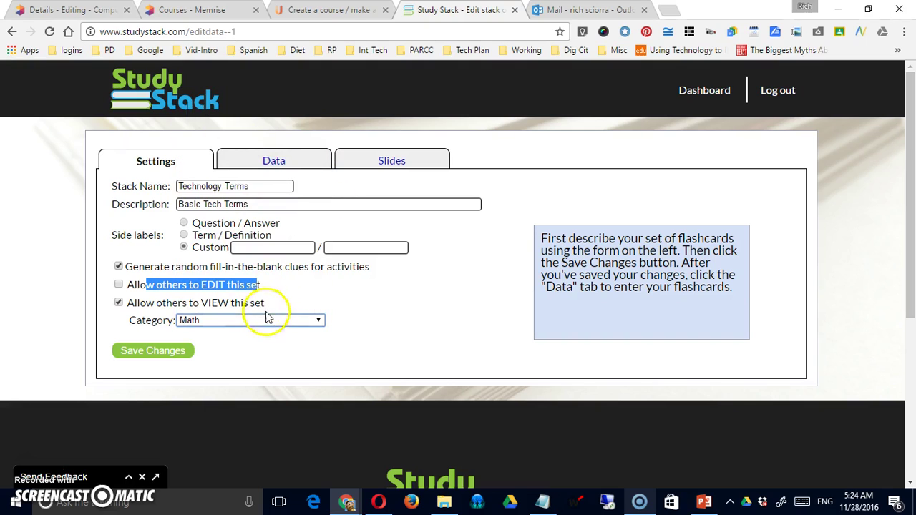
Set the new stack's category to Science and save its settings.
{"action": "left_click", "coordinate": [300, 324]}
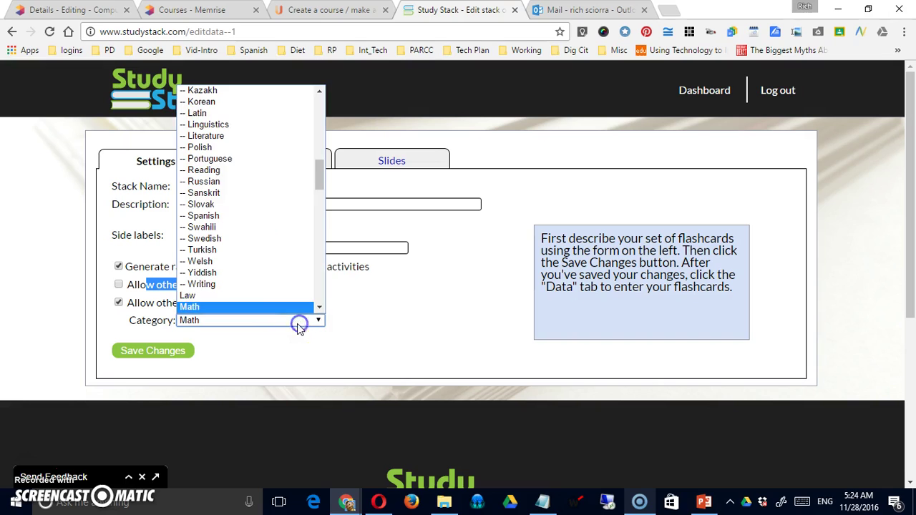
{"action": "left_click_drag", "start_coordinate": [319, 181], "coordinate": [318, 265]}
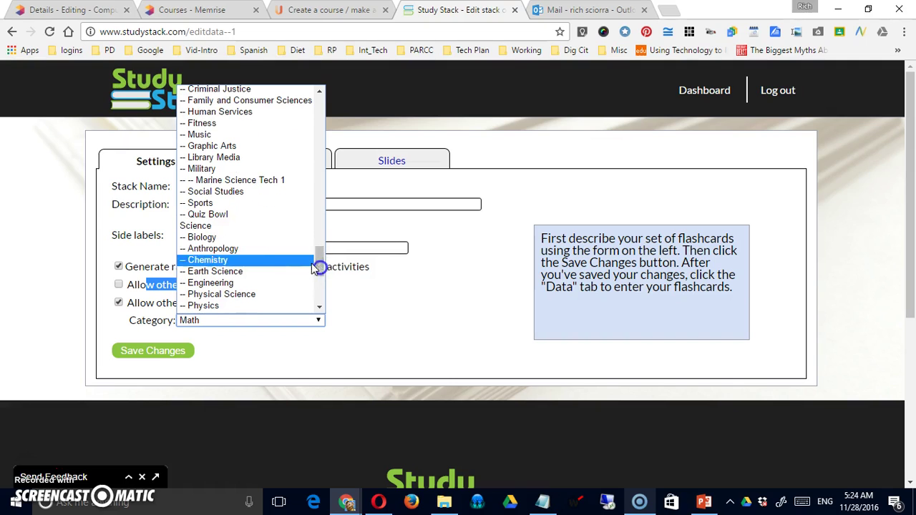
{"action": "left_click", "coordinate": [282, 228]}
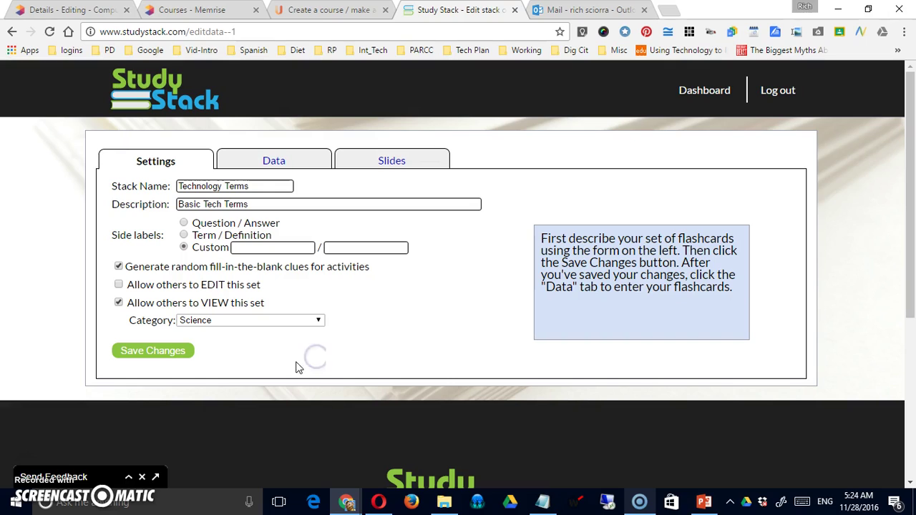
{"action": "left_click", "coordinate": [174, 352]}
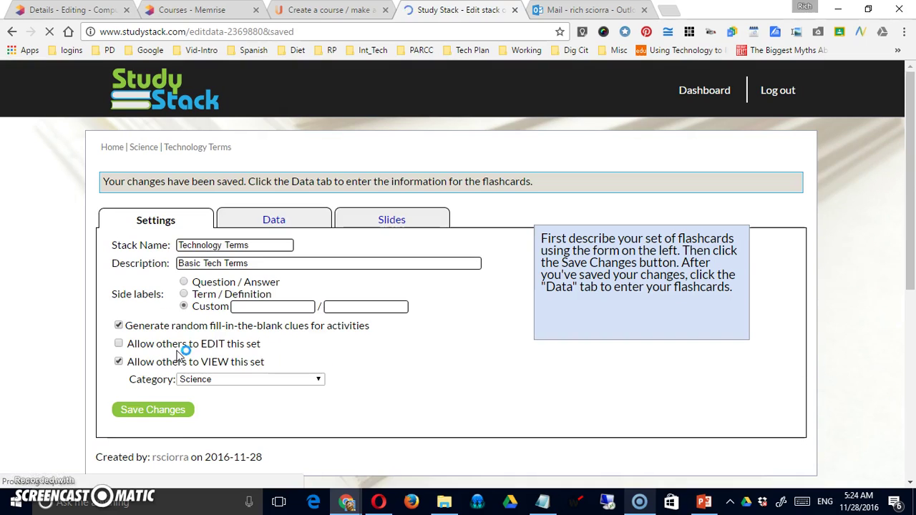
Add a flashcard to the stack's data with "html" on one side and "hypertext markup languge" on the other, and save it.
{"action": "left_click", "coordinate": [279, 212]}
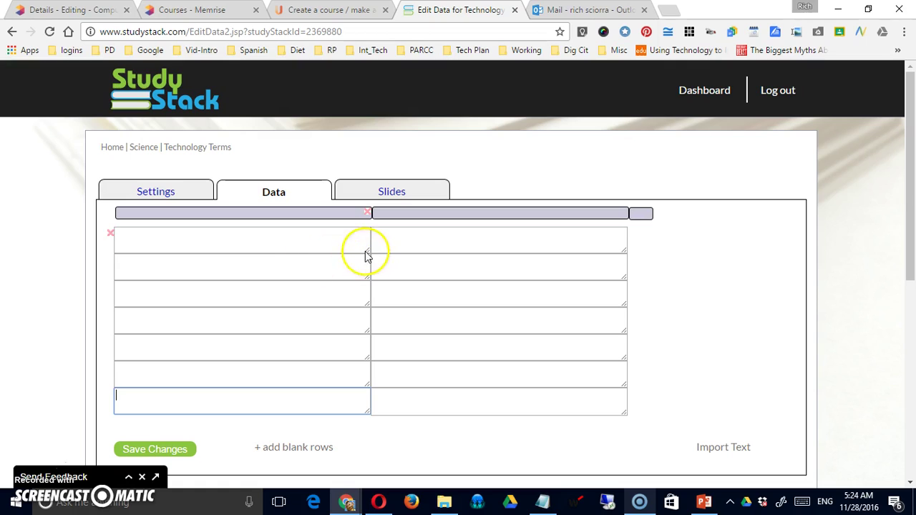
{"action": "left_click", "coordinate": [326, 245]}
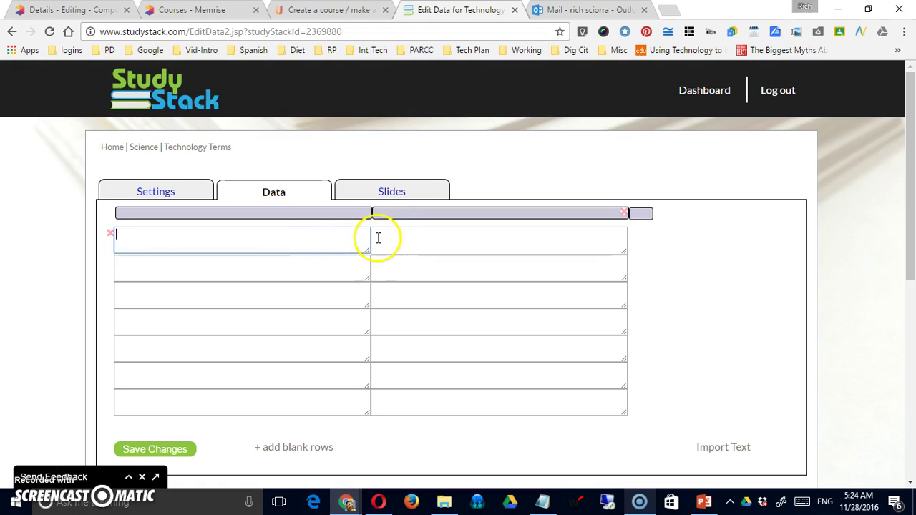
{"action": "key", "text": "Tab"}
{"action": "type", "text": "hyp"}
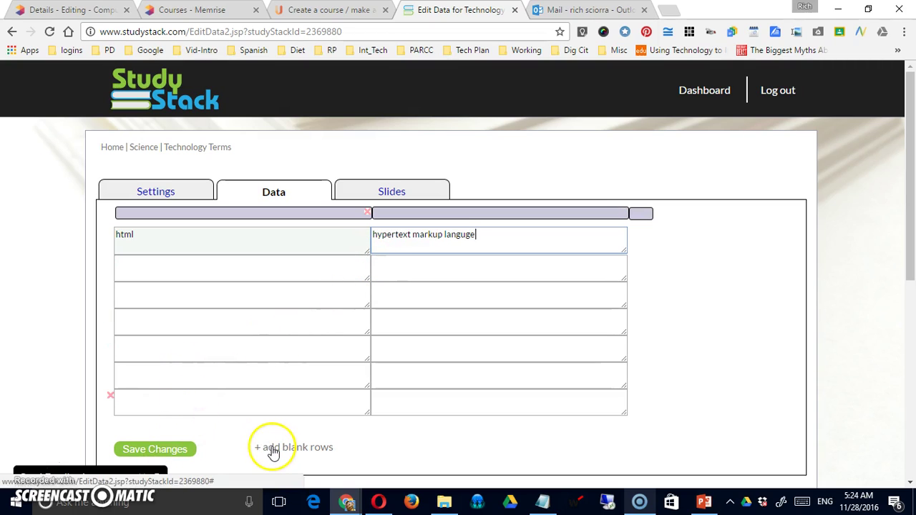
{"action": "left_click", "coordinate": [155, 452]}
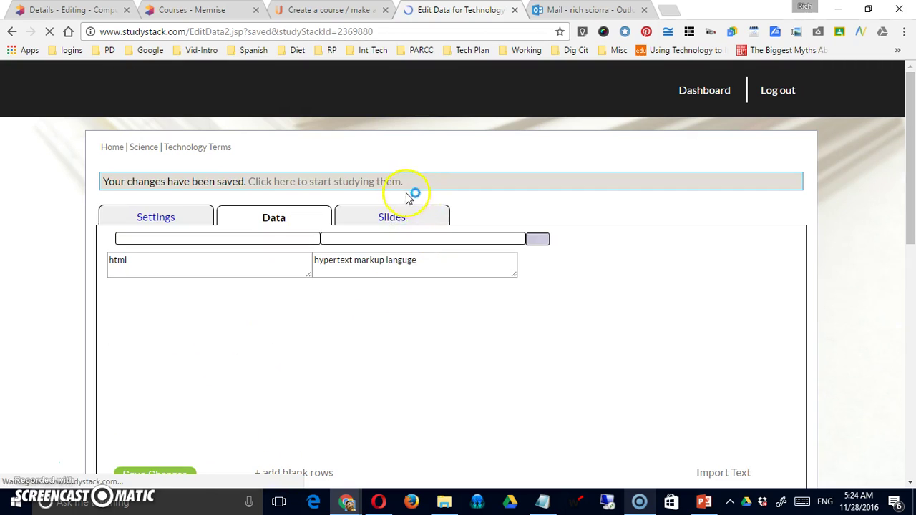
Open the stack's slide editor and look over its image, label, color and new-slide options.
{"action": "left_click", "coordinate": [398, 220]}
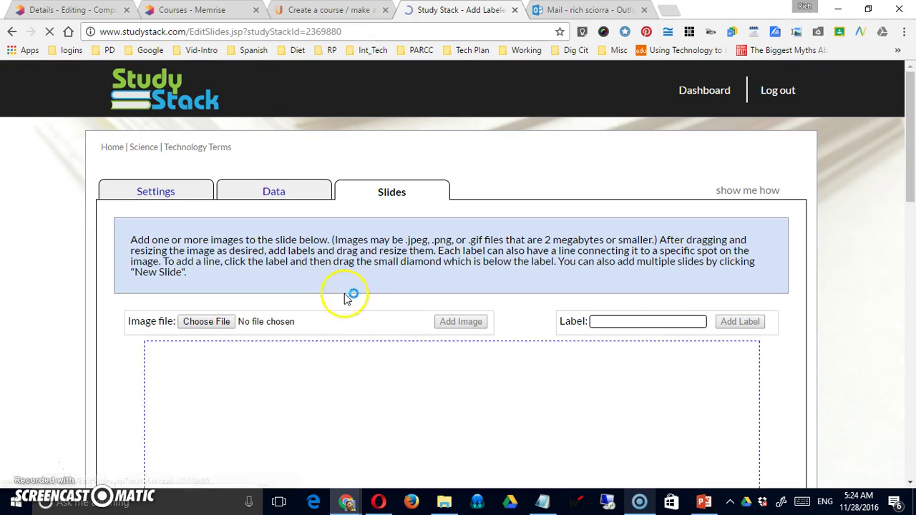
{"action": "scroll", "coordinate": [332, 321], "scroll_direction": "down", "scroll_amount": 1}
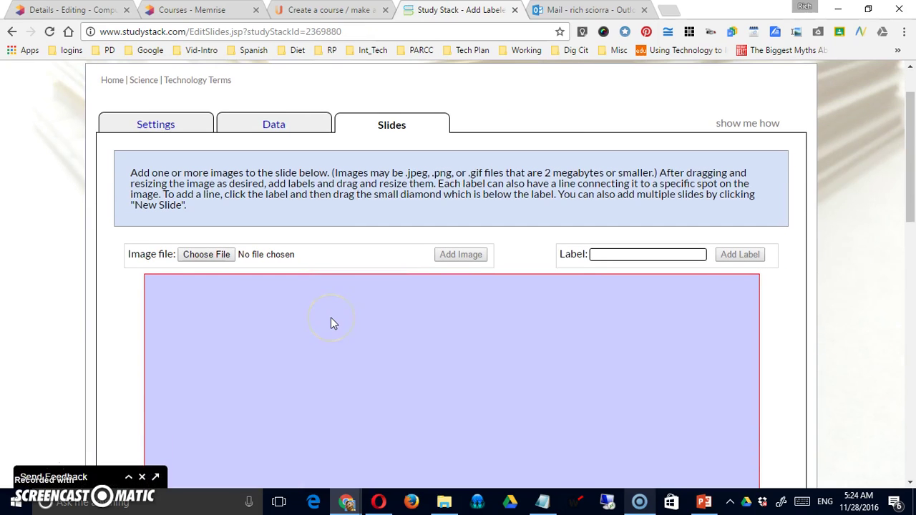
{"action": "scroll", "coordinate": [351, 305], "scroll_direction": "down", "scroll_amount": 1}
{"action": "scroll", "coordinate": [351, 311], "scroll_direction": "down", "scroll_amount": 1}
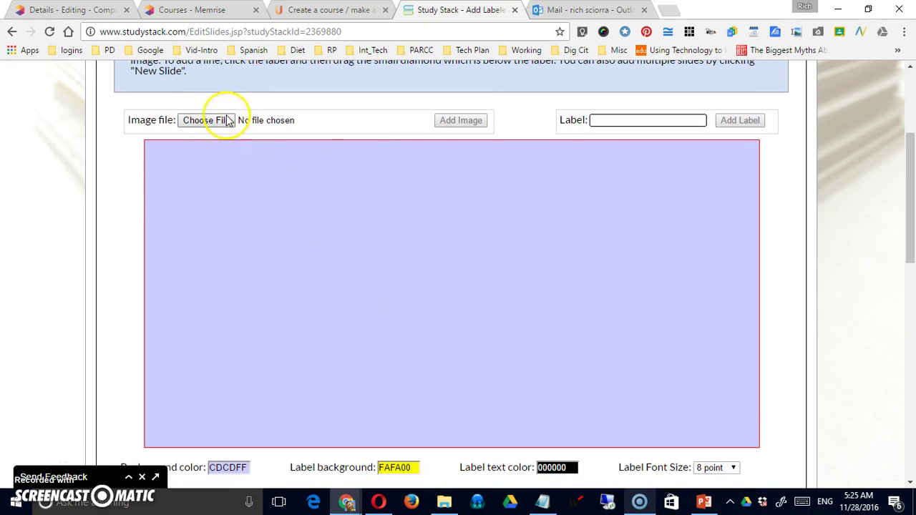
{"action": "scroll", "coordinate": [522, 247], "scroll_direction": "down", "scroll_amount": 2}
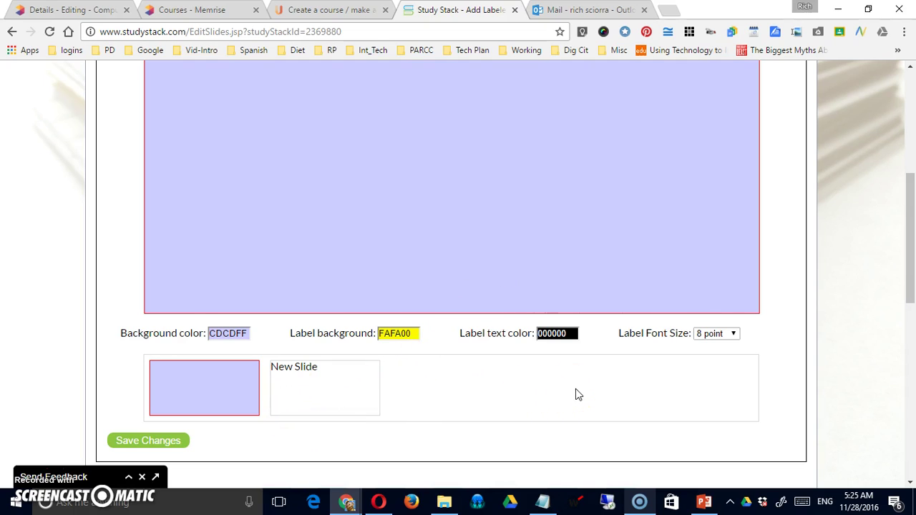
{"action": "scroll", "coordinate": [554, 374], "scroll_direction": "up", "scroll_amount": 5}
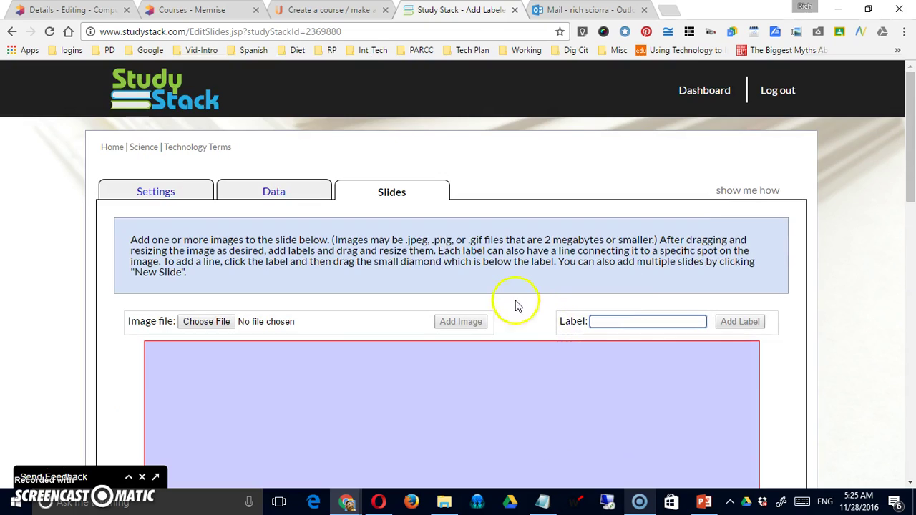
Reopen the Technology Terms stack for editing from the dashboard and view its card data.
{"action": "left_click", "coordinate": [164, 193]}
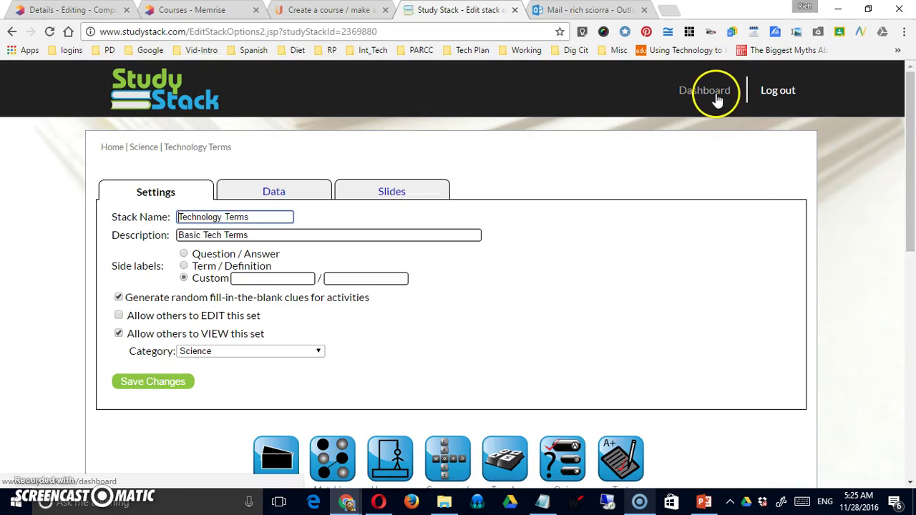
{"action": "left_click", "coordinate": [714, 96]}
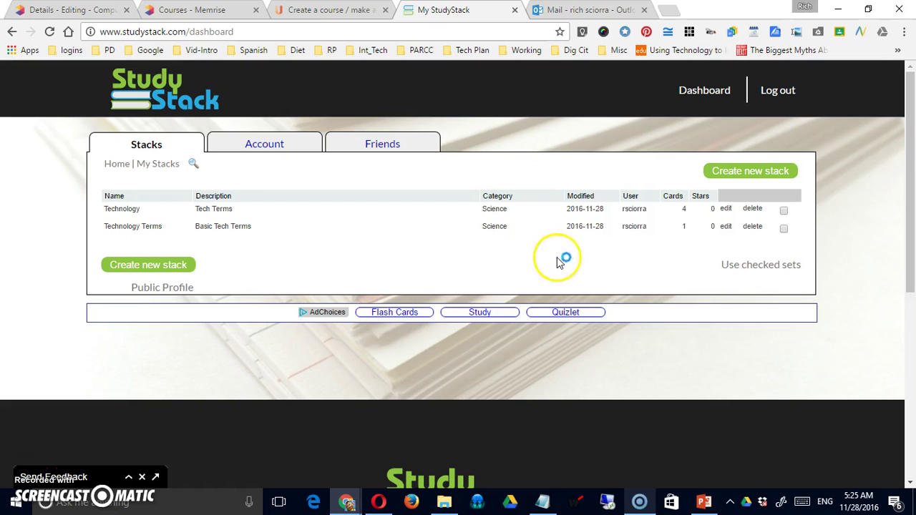
{"action": "left_click", "coordinate": [727, 228]}
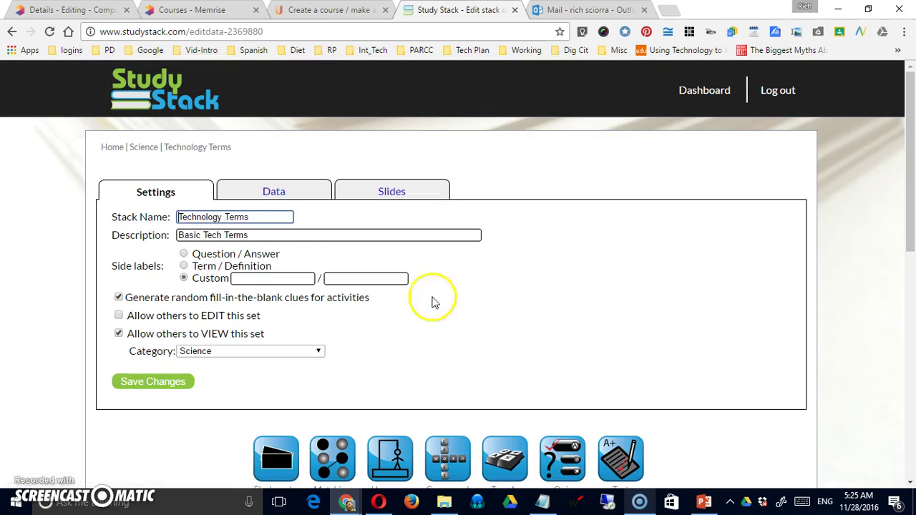
{"action": "left_click", "coordinate": [274, 193]}
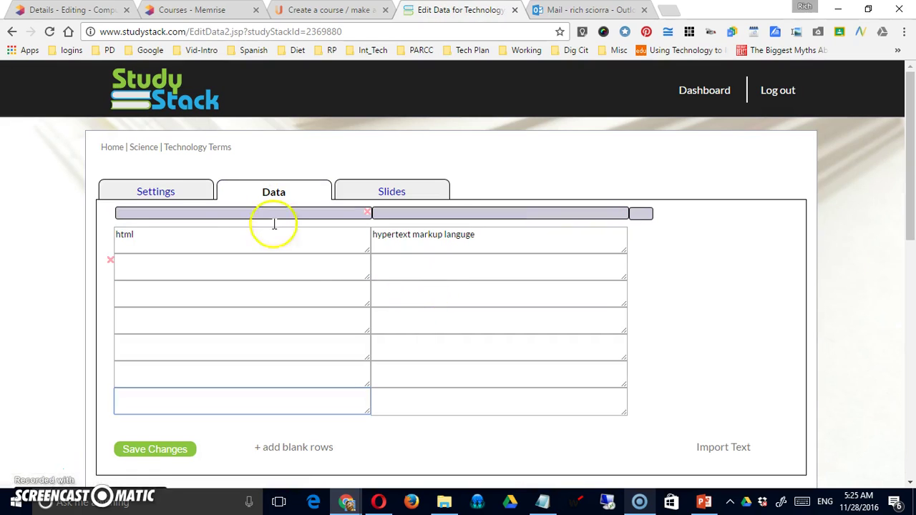
Delete the Technology Terms stack from the dashboard and confirm the deletion.
{"action": "left_click", "coordinate": [704, 90]}
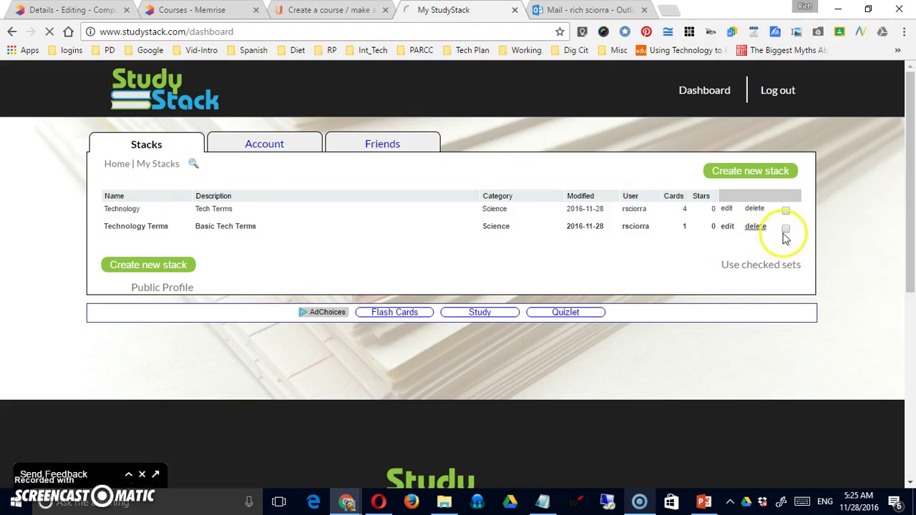
{"action": "left_click", "coordinate": [758, 228]}
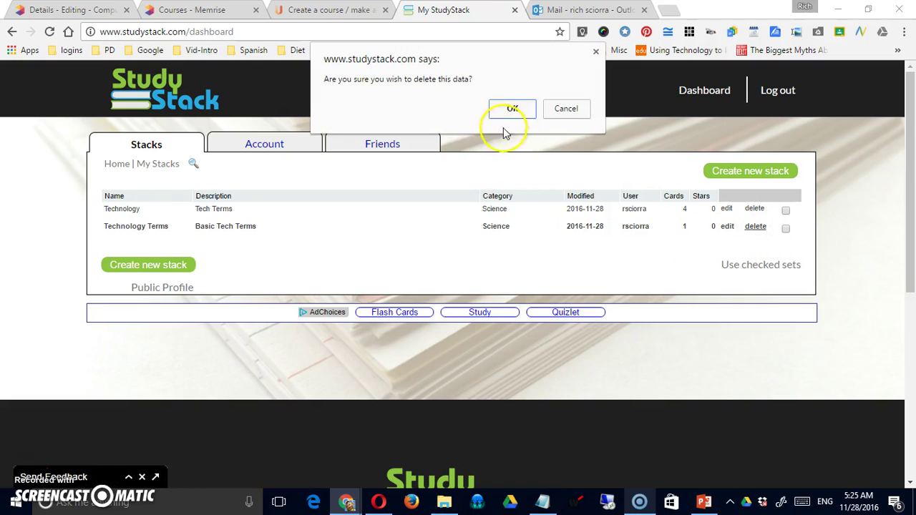
{"action": "left_click", "coordinate": [509, 108]}
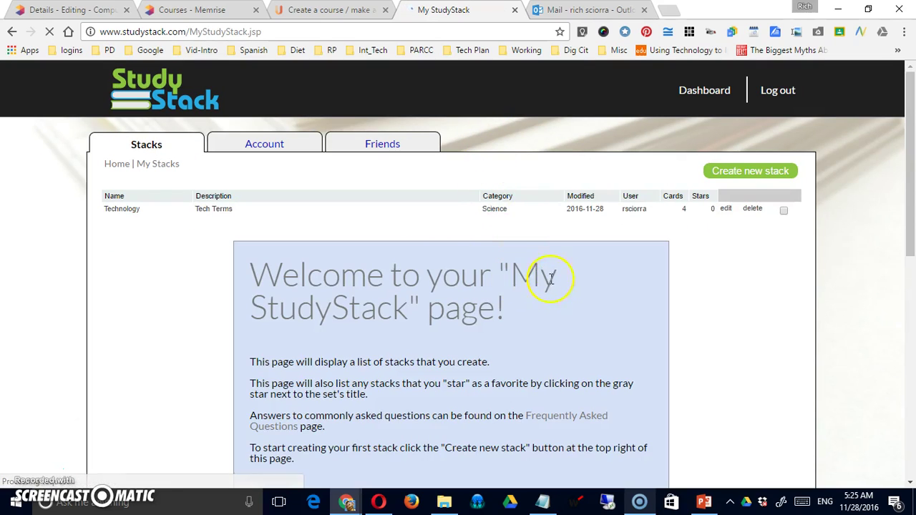
Open the card data of the existing Technology stack for editing and save it.
{"action": "left_click", "coordinate": [726, 208]}
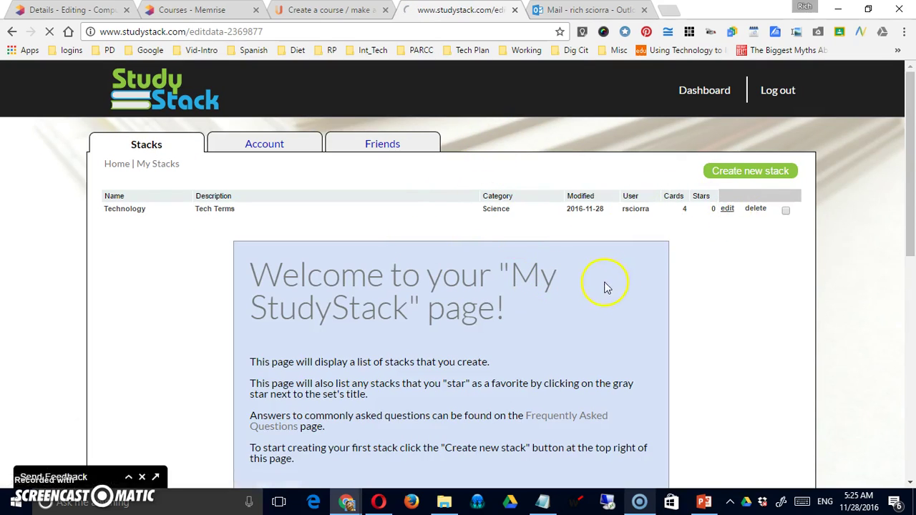
{"action": "left_click", "coordinate": [286, 194]}
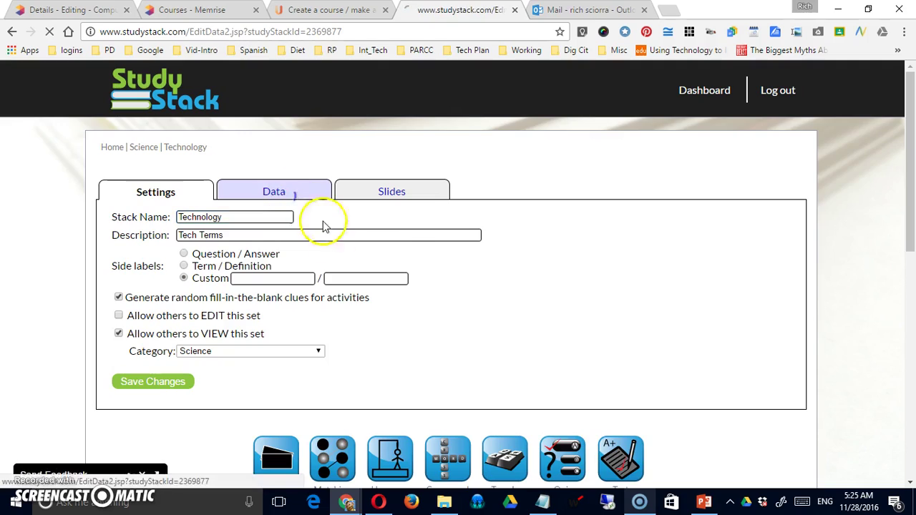
{"action": "left_click", "coordinate": [168, 445]}
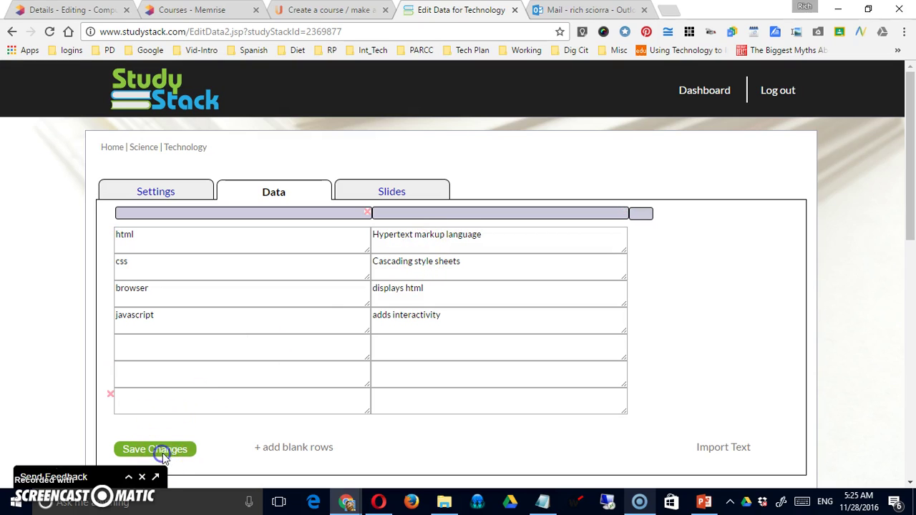
View the Technology stack's Crossword activity and switch to its Matching activity.
{"action": "scroll", "coordinate": [286, 415], "scroll_direction": "down", "scroll_amount": 5}
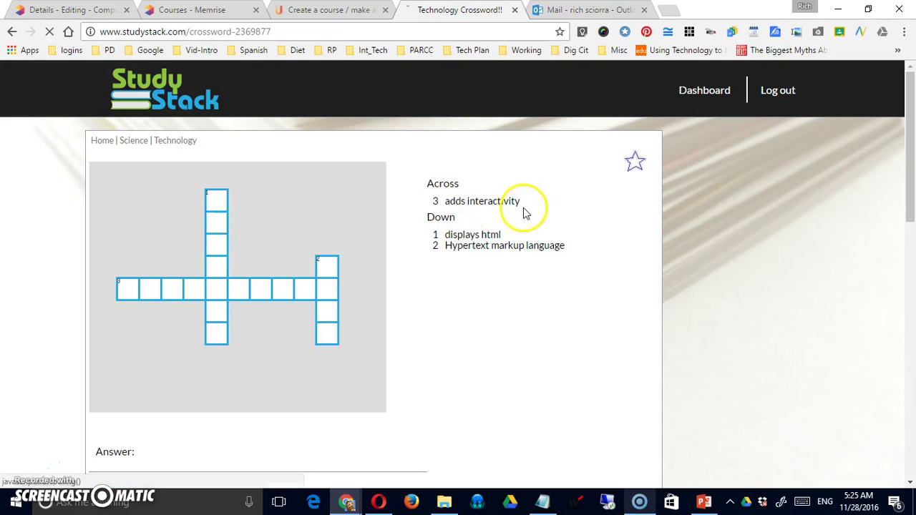
{"action": "scroll", "coordinate": [473, 268], "scroll_direction": "down", "scroll_amount": 2}
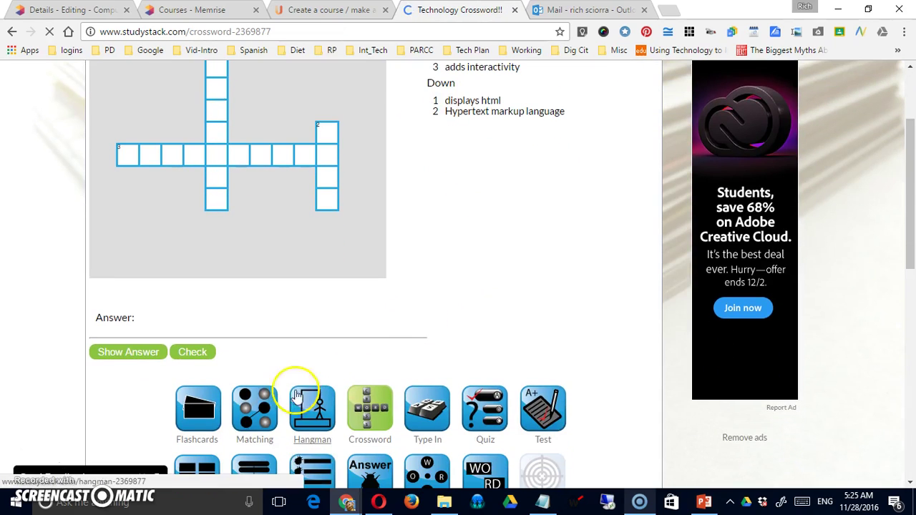
{"action": "left_click", "coordinate": [255, 405]}
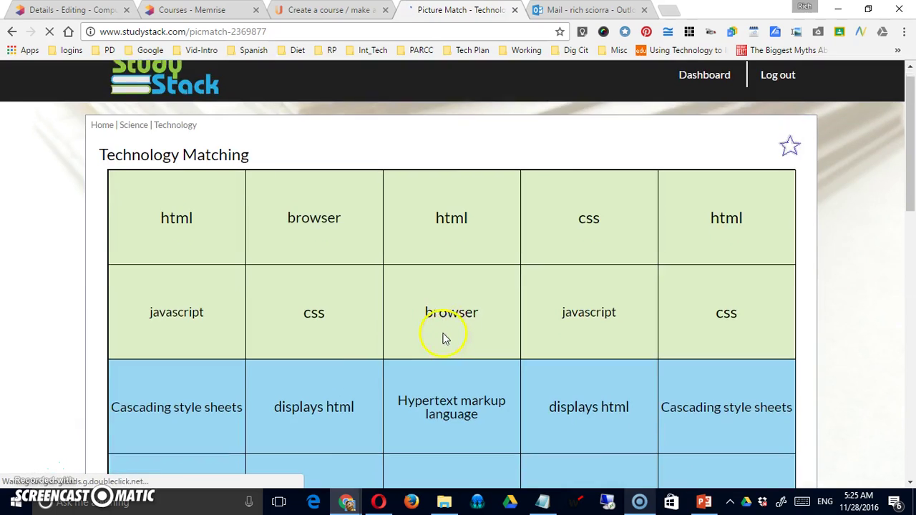
Open the Technology stack's Quiz activity and look through its multiple-choice questions.
{"action": "scroll", "coordinate": [444, 339], "scroll_direction": "down", "scroll_amount": 5}
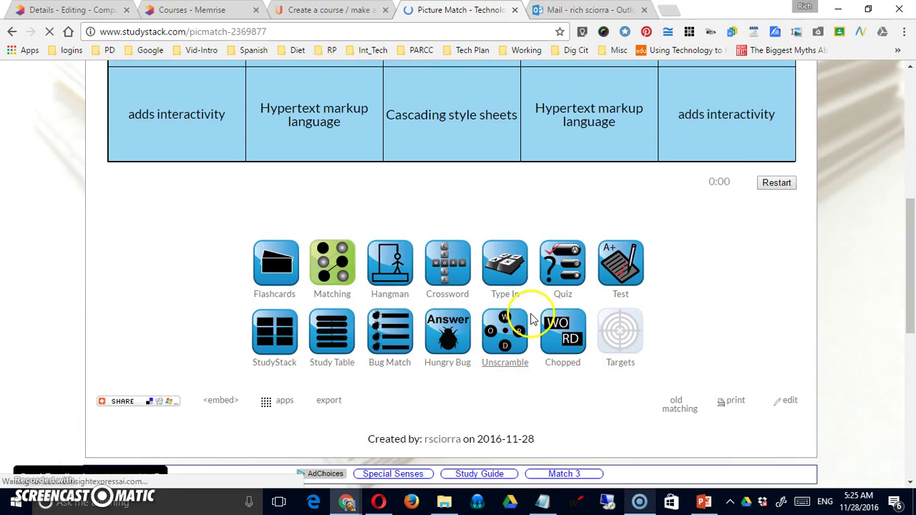
{"action": "left_click", "coordinate": [560, 259]}
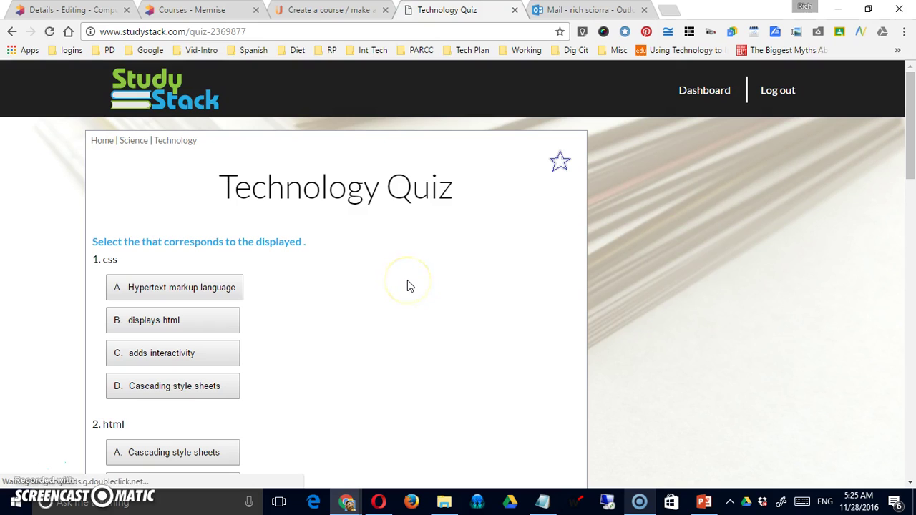
{"action": "scroll", "coordinate": [408, 280], "scroll_direction": "down", "scroll_amount": 5}
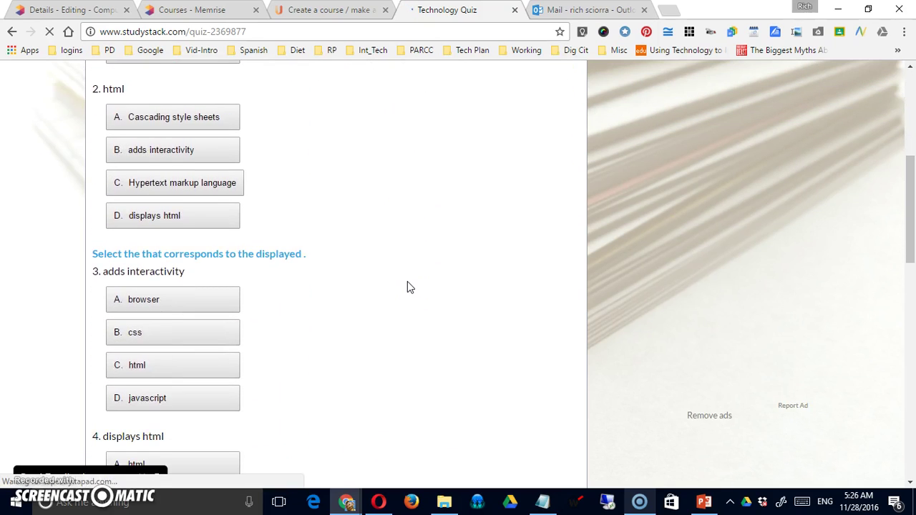
{"action": "scroll", "coordinate": [408, 287], "scroll_direction": "down", "scroll_amount": 3}
{"action": "scroll", "coordinate": [317, 194], "scroll_direction": "up", "scroll_amount": 8}
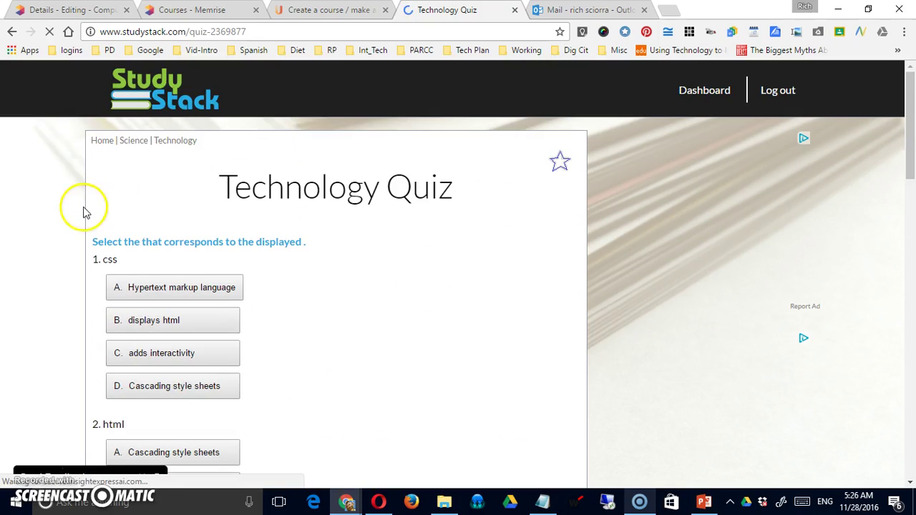